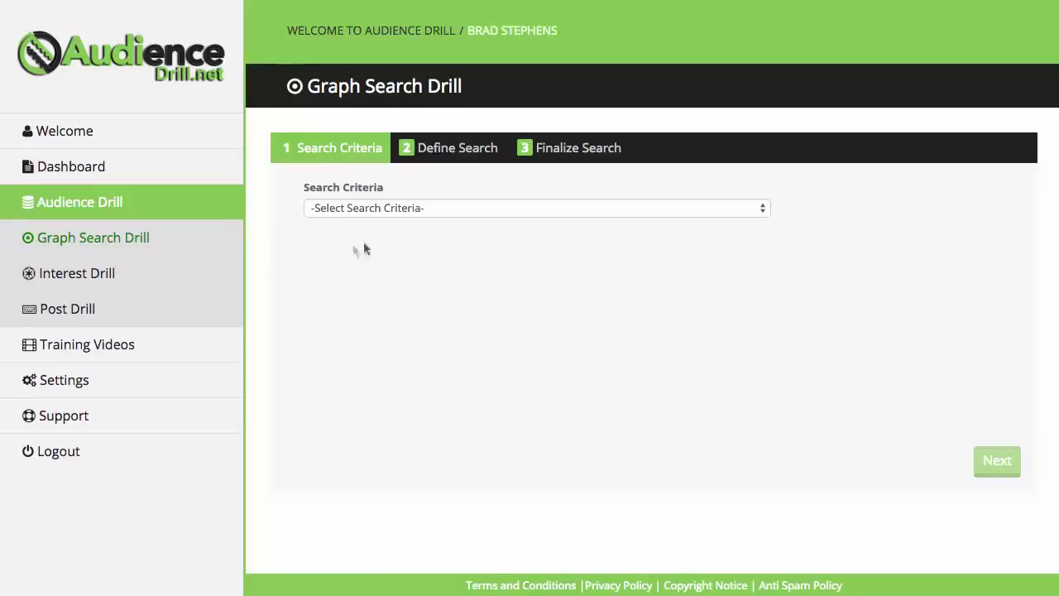
Choose Pages as the graph search criteria and proceed to defining the search.
{"action": "left_click", "coordinate": [507, 209]}
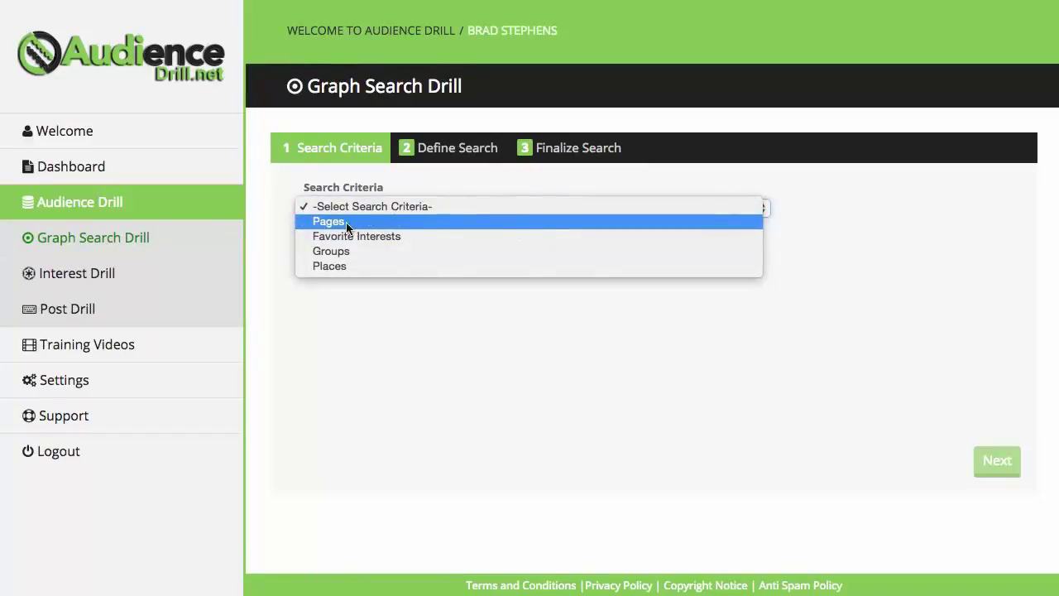
{"action": "left_click", "coordinate": [428, 223]}
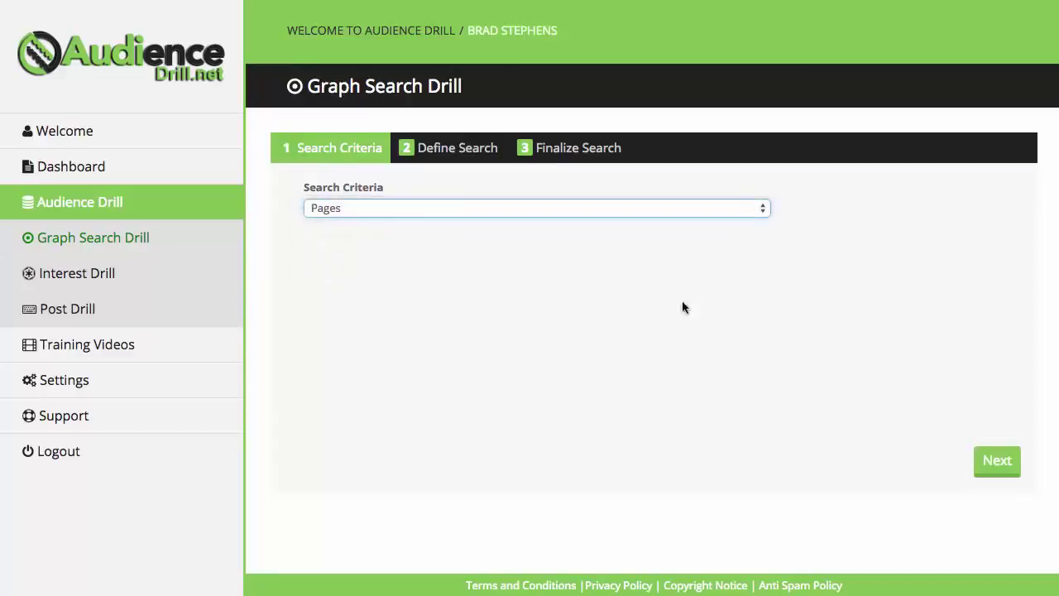
{"action": "left_click", "coordinate": [999, 463]}
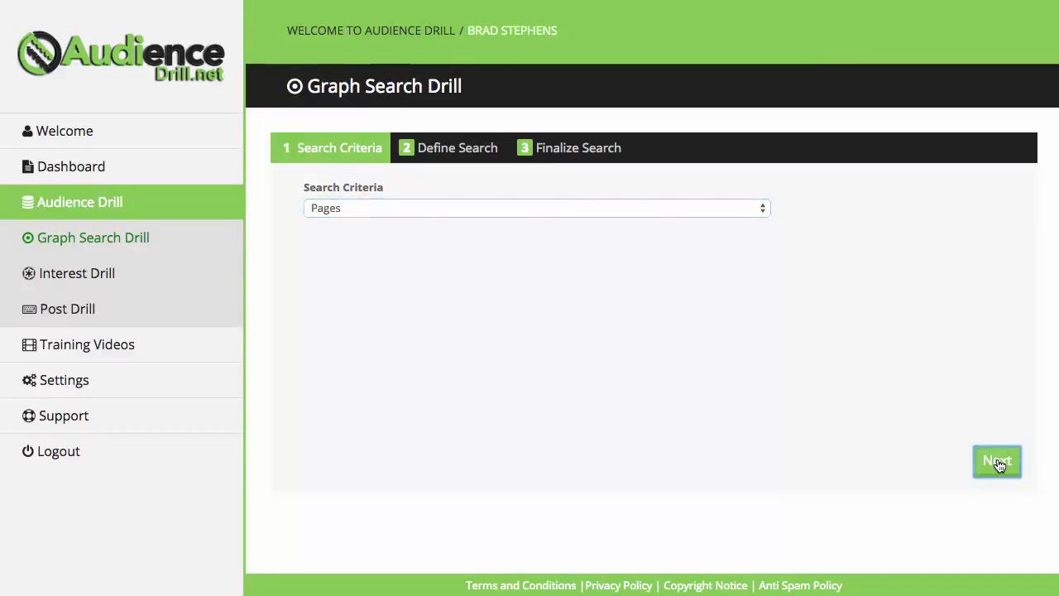
Review the available search string templates for pages liked by occupation, age, gender and residence.
{"action": "scroll", "coordinate": [560, 284], "scroll_direction": "down", "scroll_amount": 2}
{"action": "scroll", "coordinate": [560, 284], "scroll_direction": "down", "scroll_amount": 3}
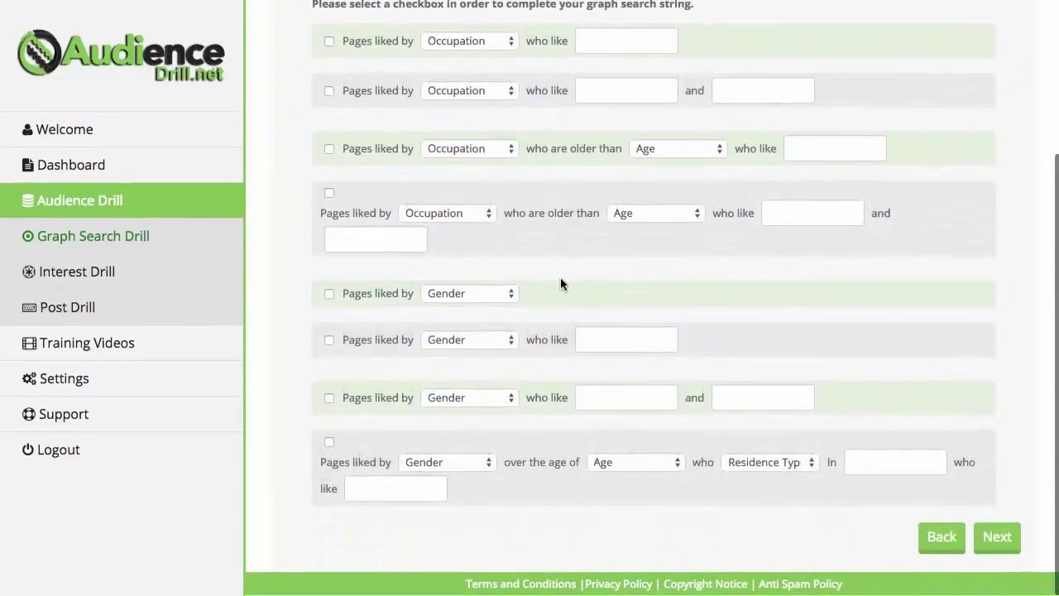
{"action": "scroll", "coordinate": [560, 284], "scroll_direction": "up", "scroll_amount": 5}
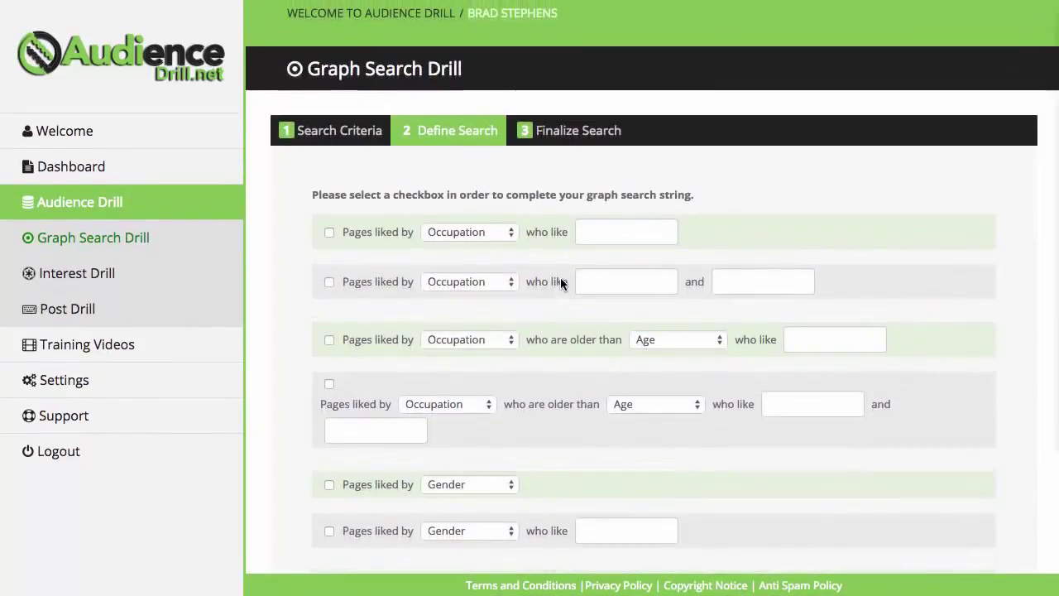
{"action": "scroll", "coordinate": [560, 281], "scroll_direction": "down", "scroll_amount": 3}
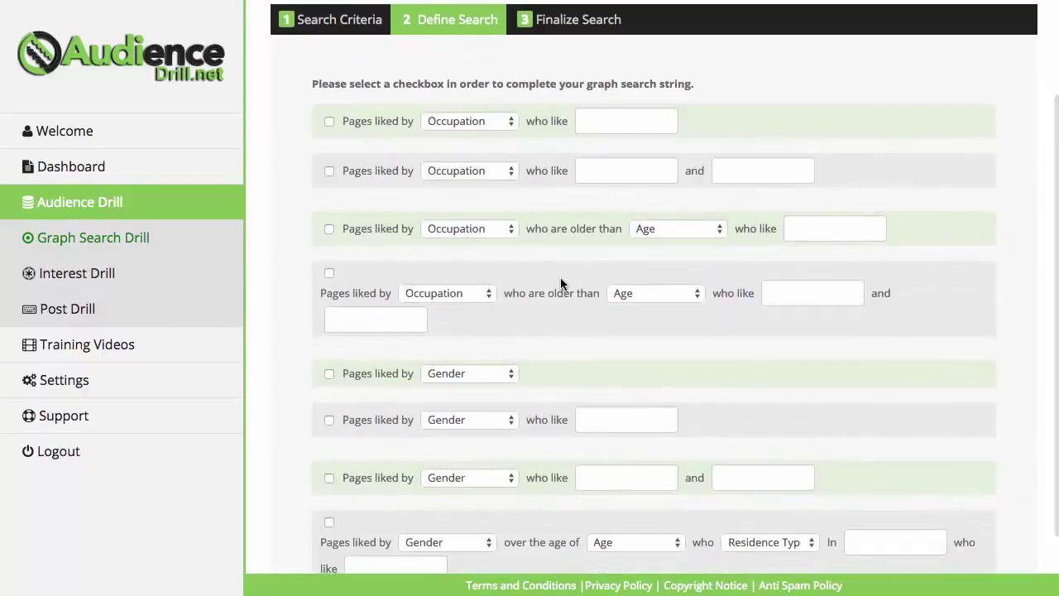
{"action": "scroll", "coordinate": [560, 284], "scroll_direction": "down", "scroll_amount": 1}
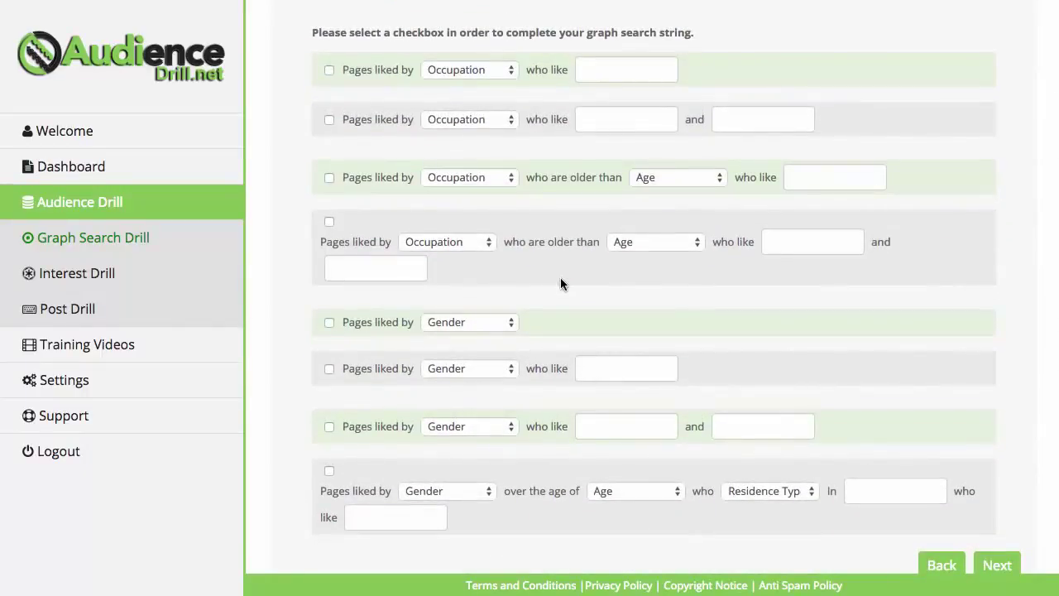
{"action": "scroll", "coordinate": [560, 284], "scroll_direction": "up", "scroll_amount": 2}
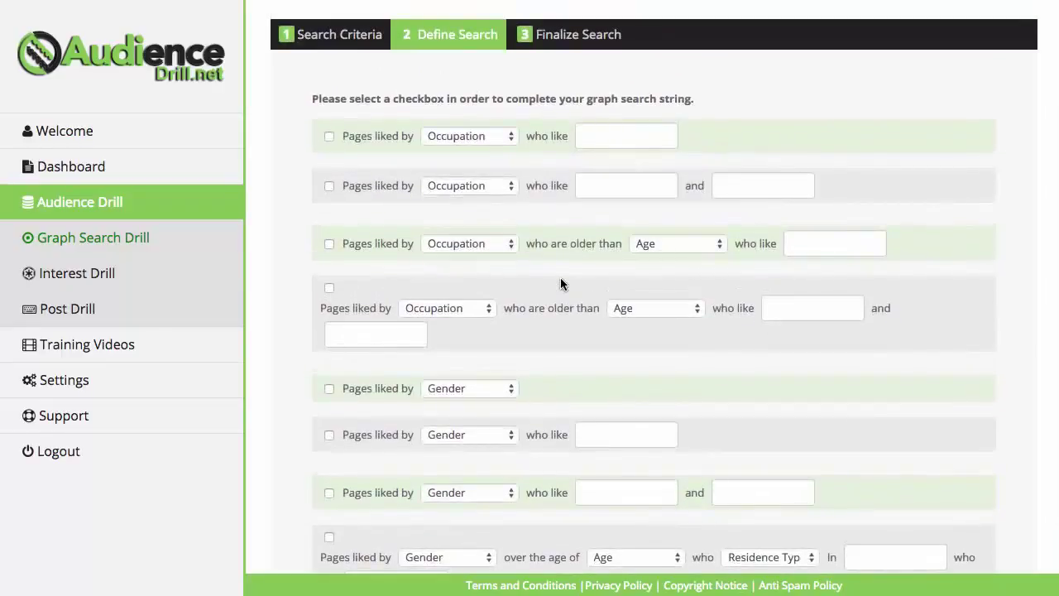
{"action": "scroll", "coordinate": [560, 283], "scroll_direction": "down", "scroll_amount": 1}
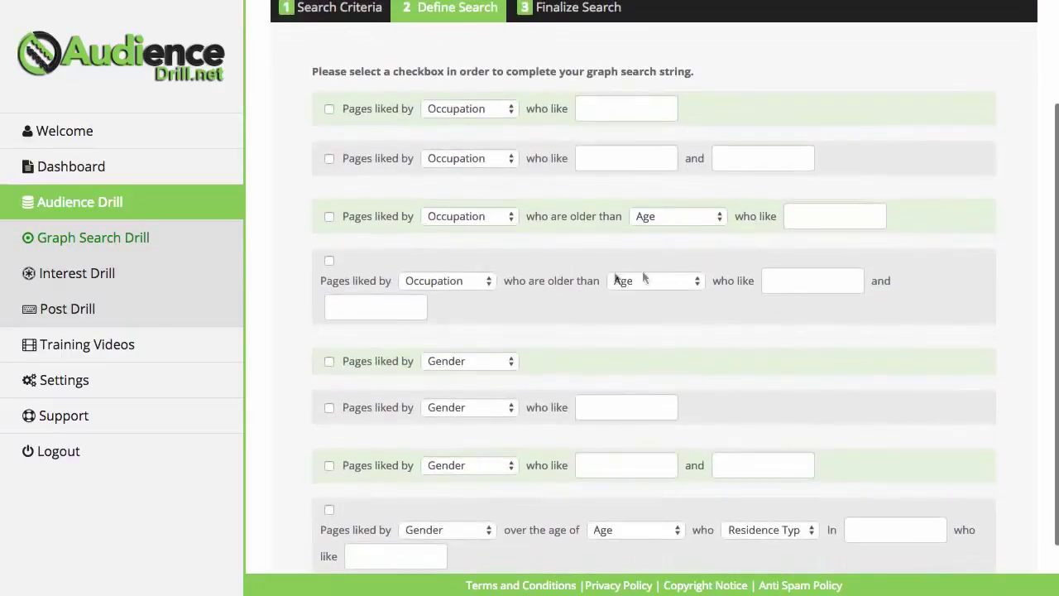
{"action": "scroll", "coordinate": [698, 306], "scroll_direction": "down", "scroll_amount": 1}
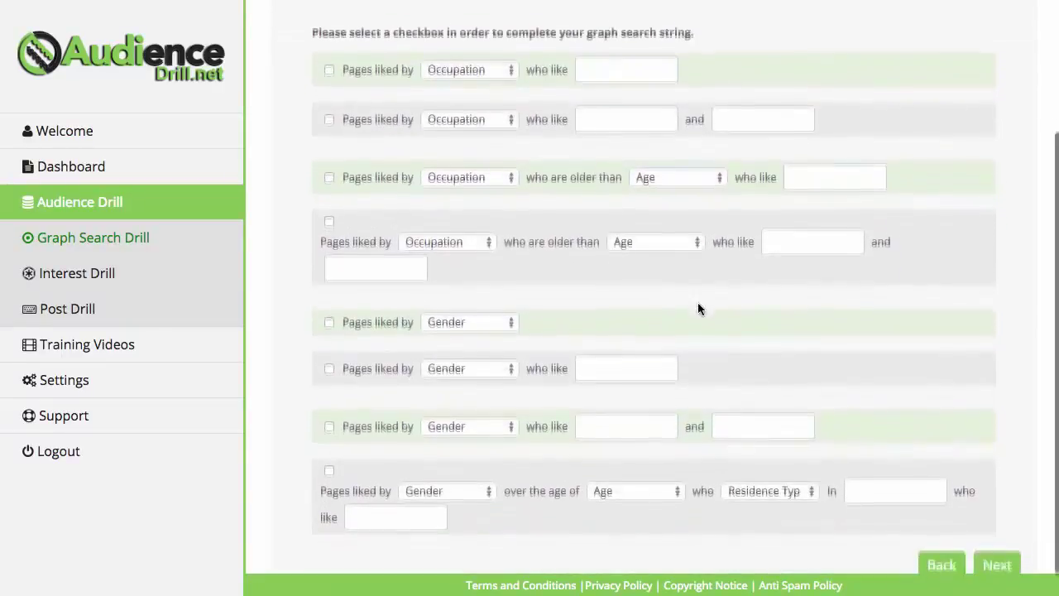
{"action": "scroll", "coordinate": [698, 306], "scroll_direction": "up", "scroll_amount": 2}
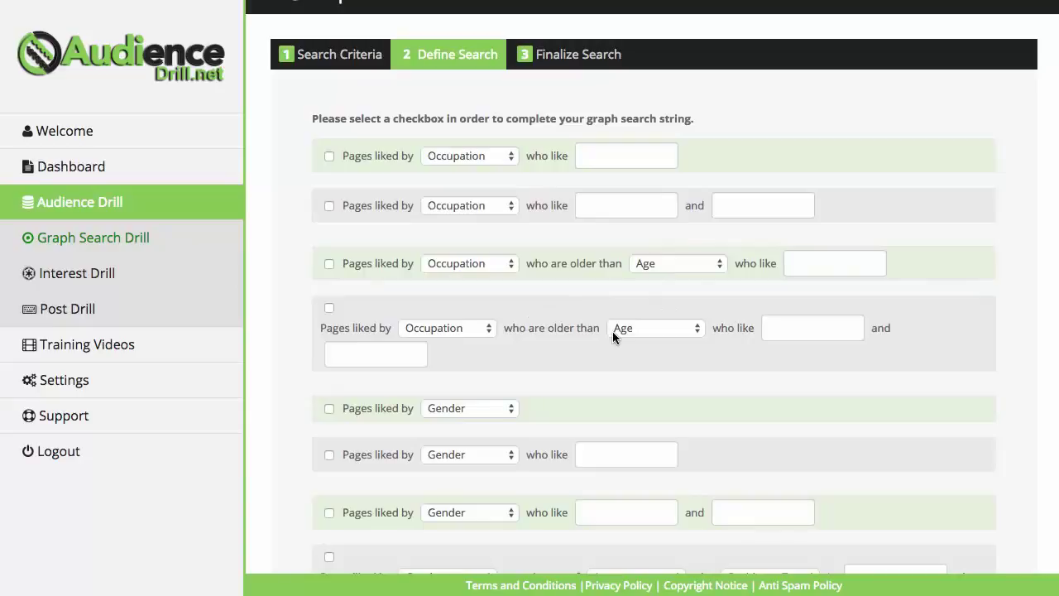
{"action": "scroll", "coordinate": [613, 331], "scroll_direction": "up", "scroll_amount": 2}
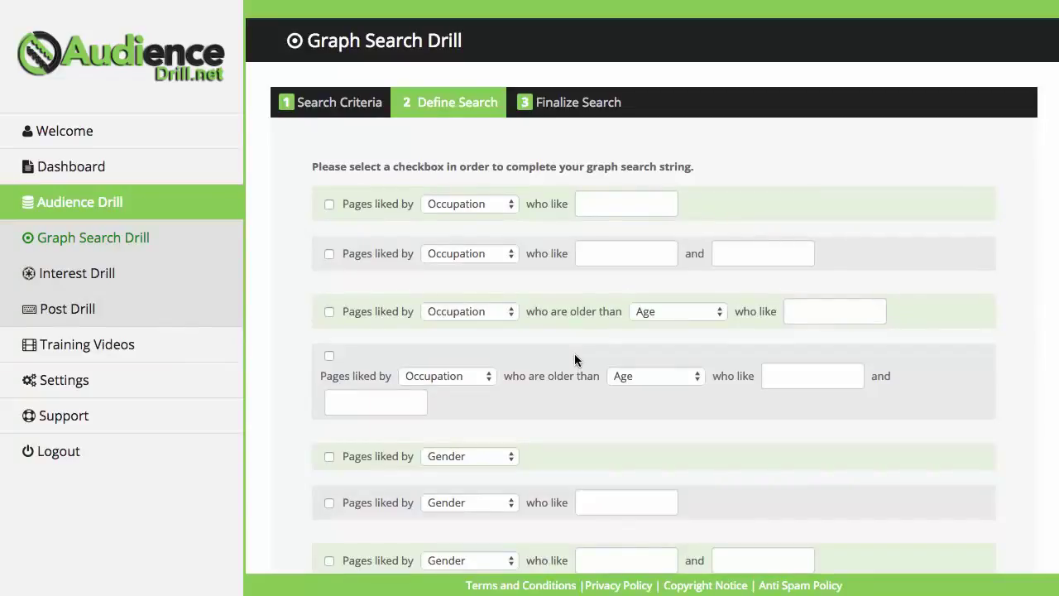
Define the search as pages liked by People who like Batman Memes and proceed to finalizing it.
{"action": "left_click", "coordinate": [329, 204]}
{"action": "left_click", "coordinate": [492, 203]}
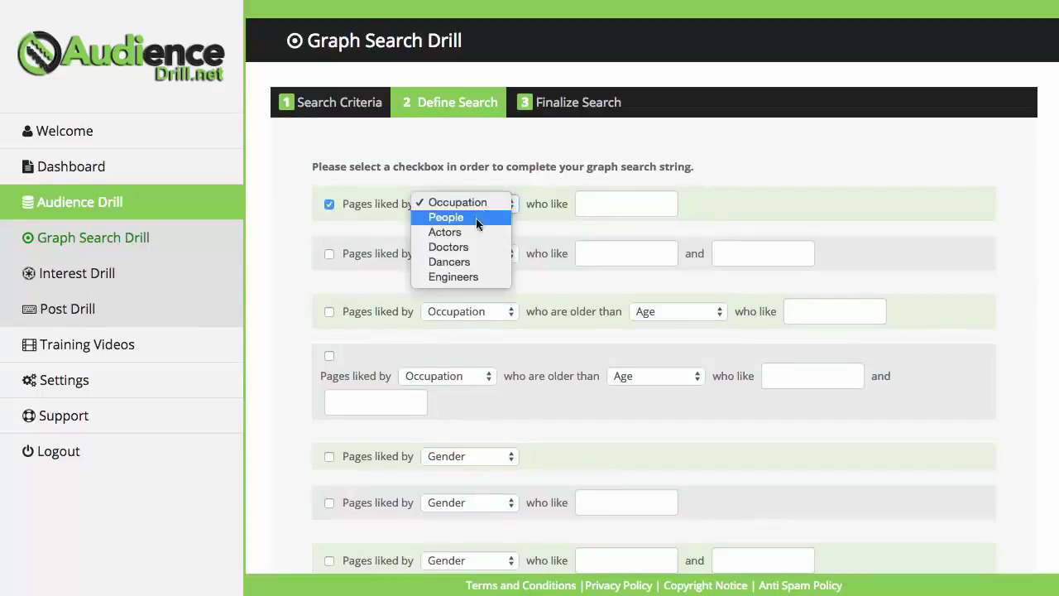
{"action": "left_click", "coordinate": [445, 219]}
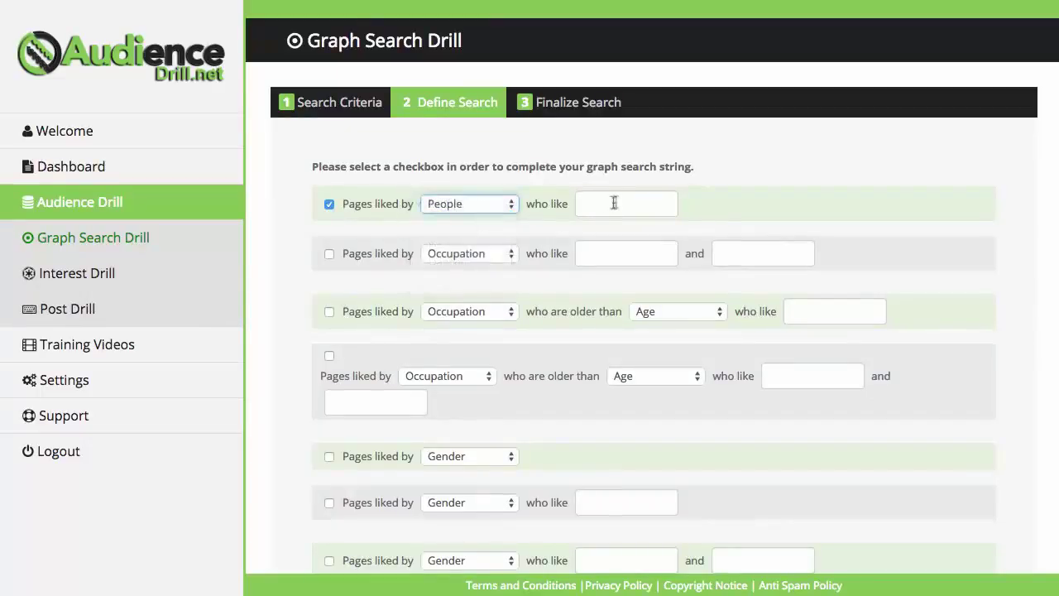
{"action": "left_click", "coordinate": [619, 203]}
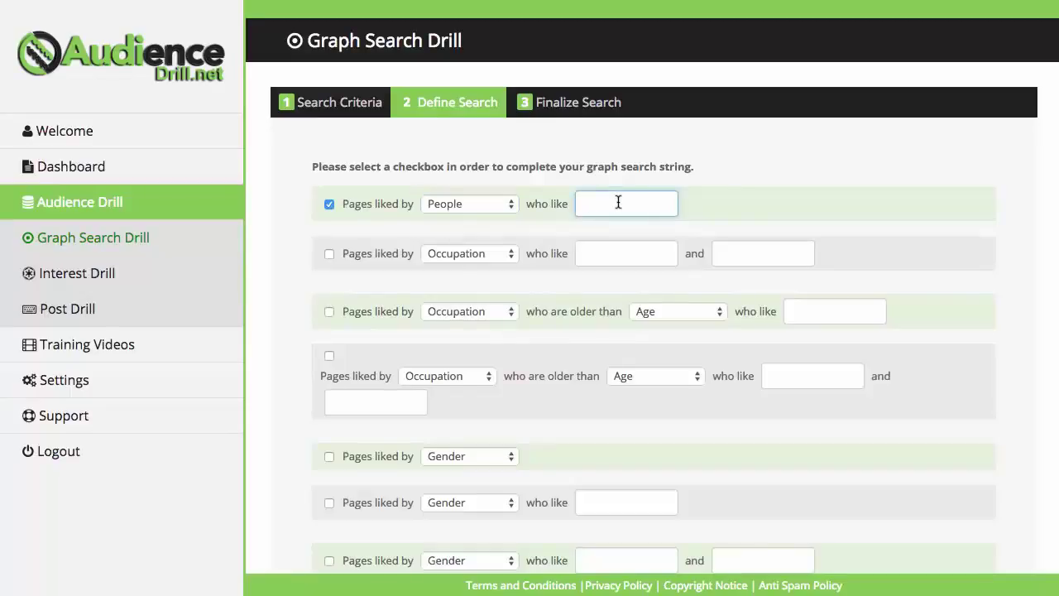
{"action": "type", "text": "batman"}
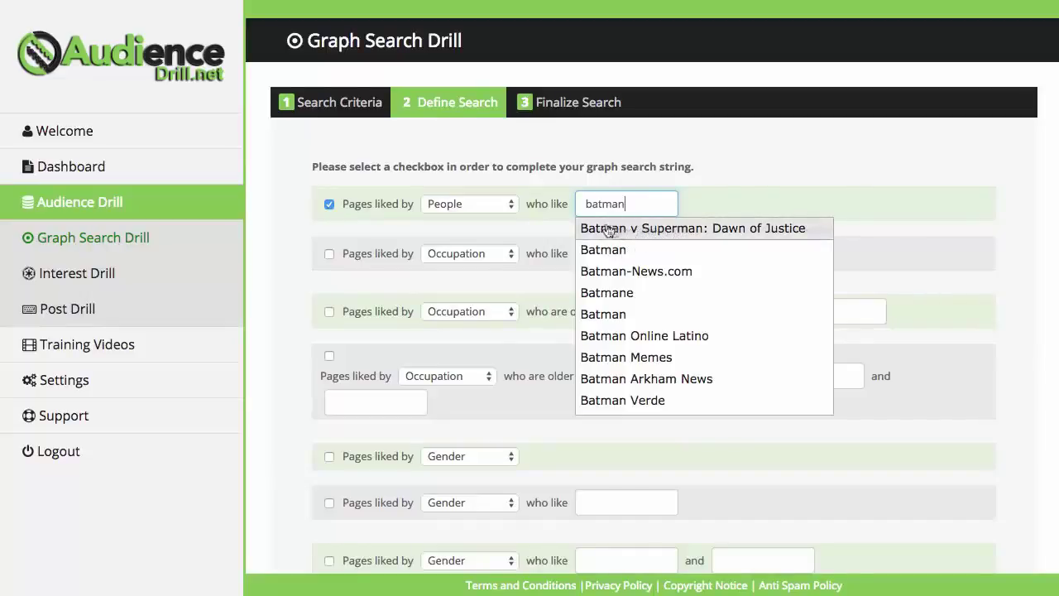
{"action": "left_click", "coordinate": [628, 358]}
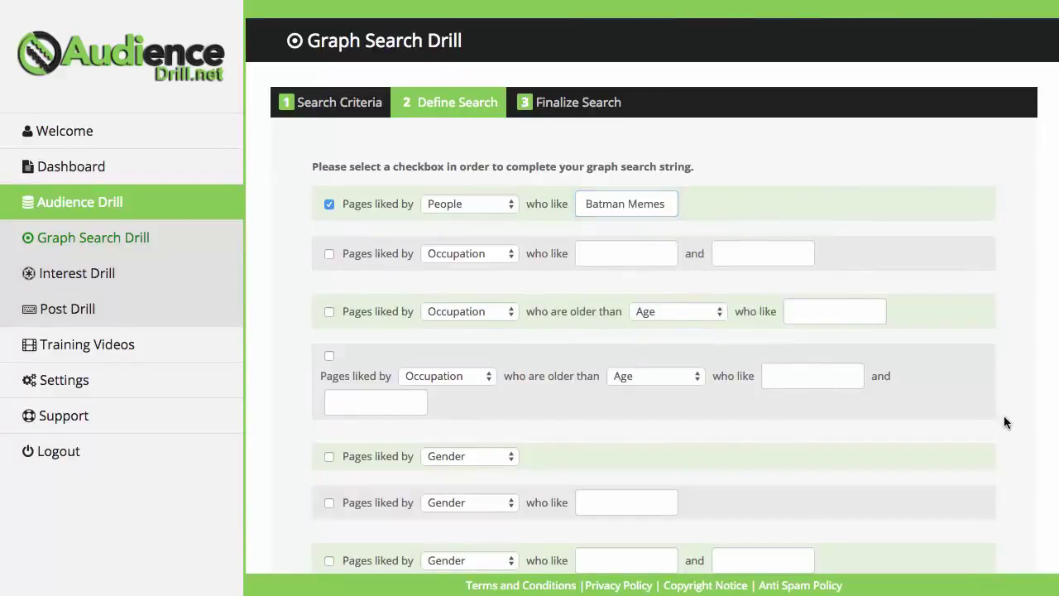
{"action": "scroll", "coordinate": [1004, 415], "scroll_direction": "down", "scroll_amount": 2}
{"action": "left_click", "coordinate": [998, 539]}
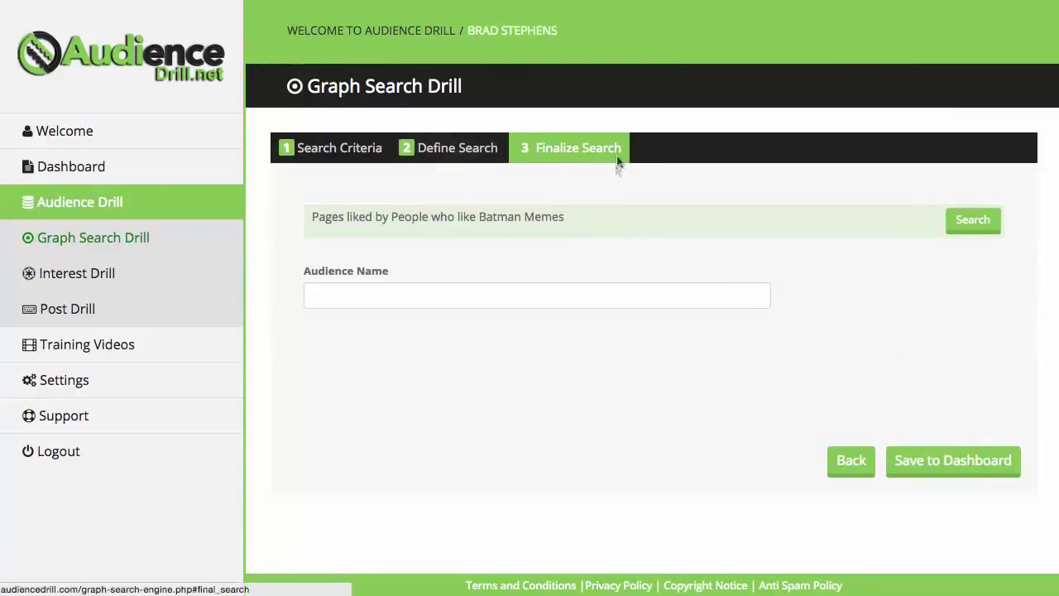
Run the finalized search for pages liked by people who like Batman Memes.
{"action": "left_click", "coordinate": [421, 296]}
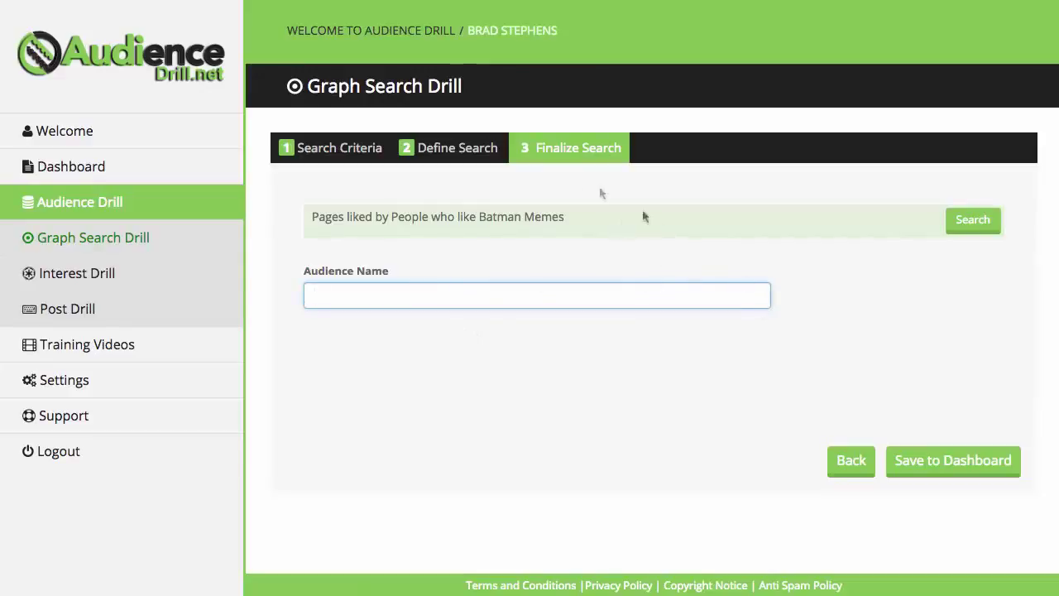
{"action": "left_click_drag", "start_coordinate": [615, 223], "coordinate": [314, 224]}
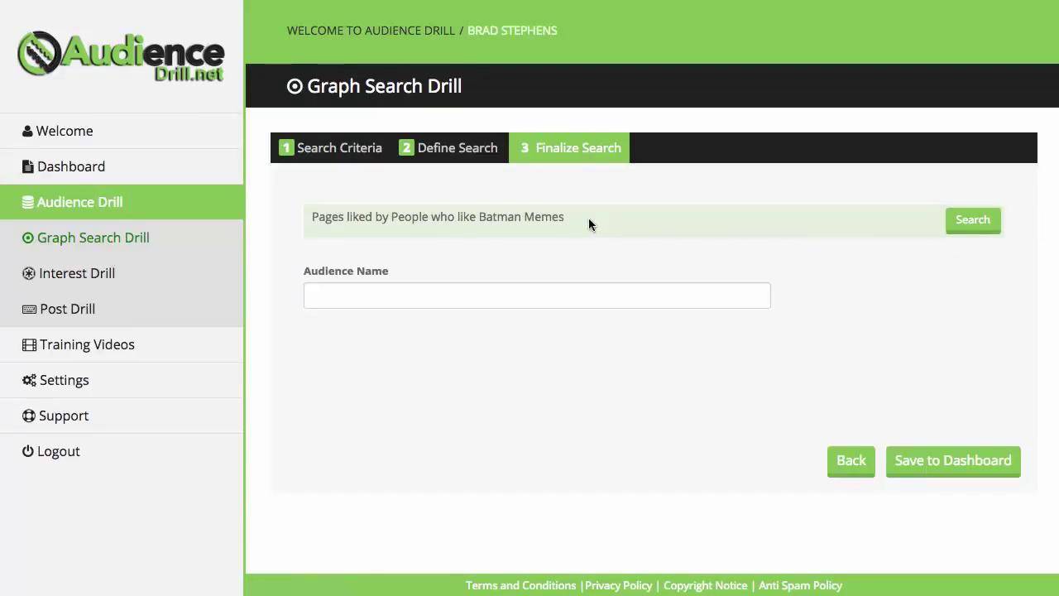
{"action": "left_click", "coordinate": [975, 233]}
Go back to the search definition, enable the occupation and age template with two likes, and return to the search criteria.
{"action": "left_click", "coordinate": [852, 460]}
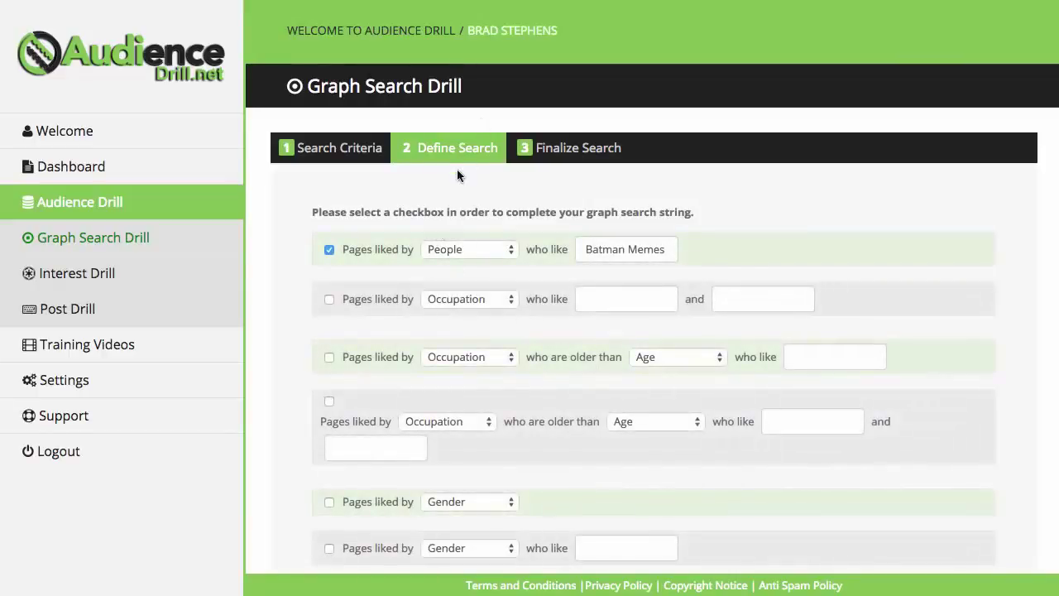
{"action": "scroll", "coordinate": [470, 232], "scroll_direction": "down", "scroll_amount": 5}
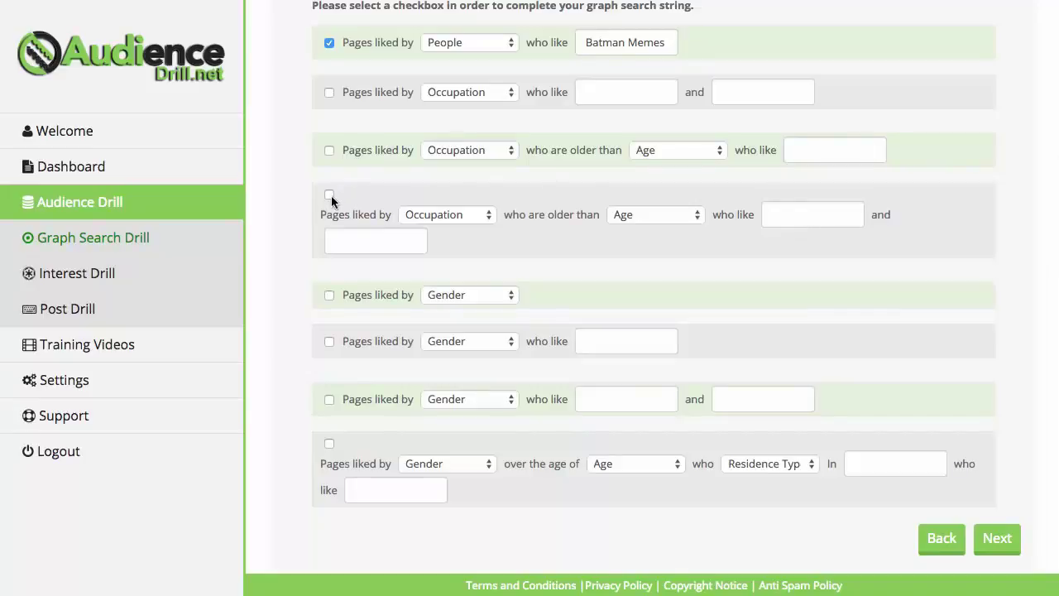
{"action": "left_click", "coordinate": [807, 212]}
{"action": "left_click", "coordinate": [578, 253]}
{"action": "scroll", "coordinate": [418, 239], "scroll_direction": "up", "scroll_amount": 2}
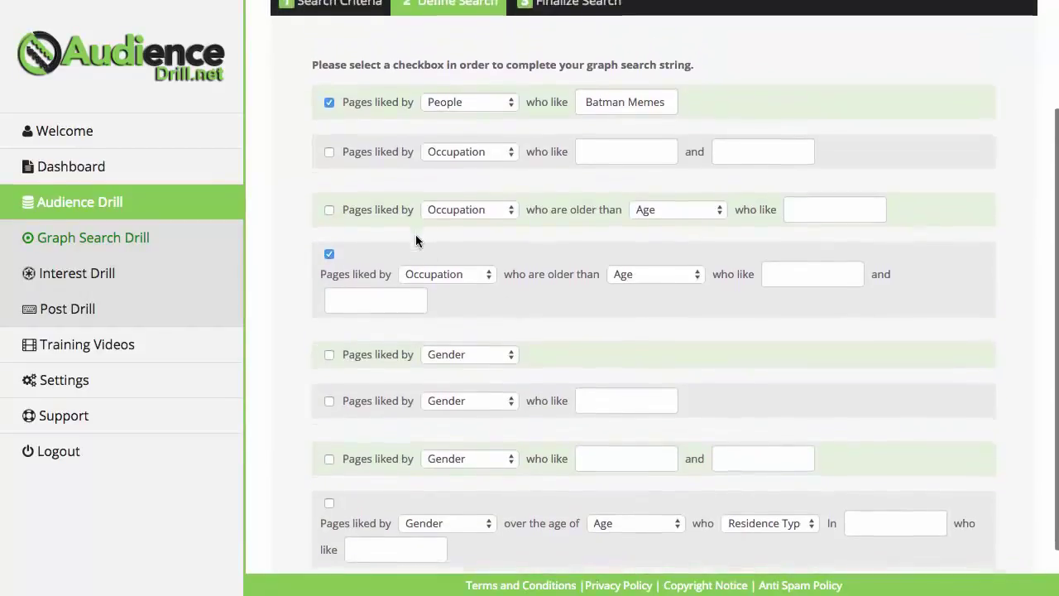
{"action": "scroll", "coordinate": [418, 239], "scroll_direction": "down", "scroll_amount": 1}
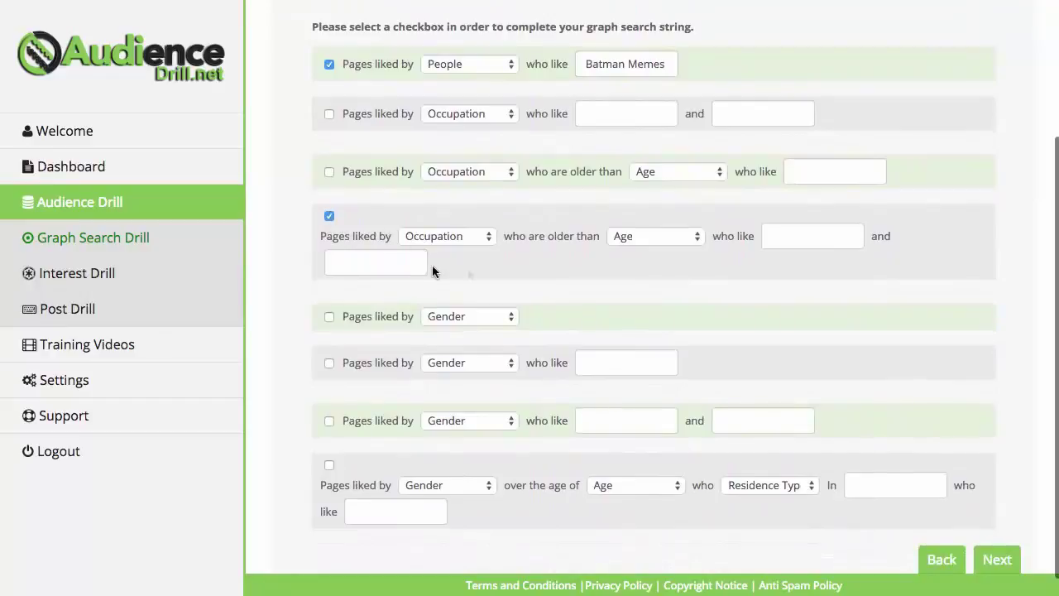
{"action": "left_click", "coordinate": [940, 558]}
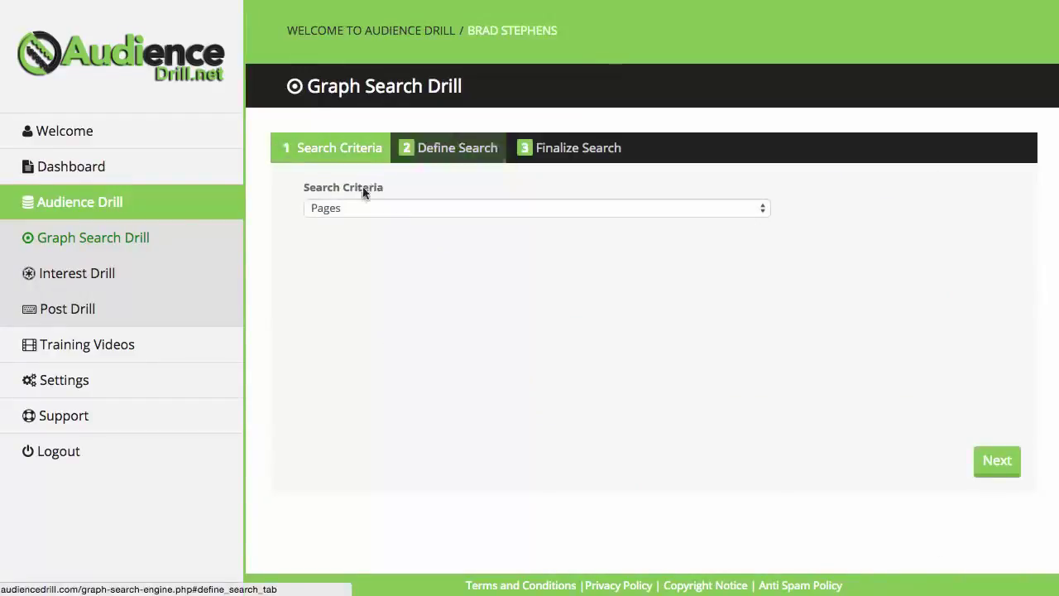
Change the search criteria to Favorite Interests and finally to Groups.
{"action": "left_click", "coordinate": [357, 208]}
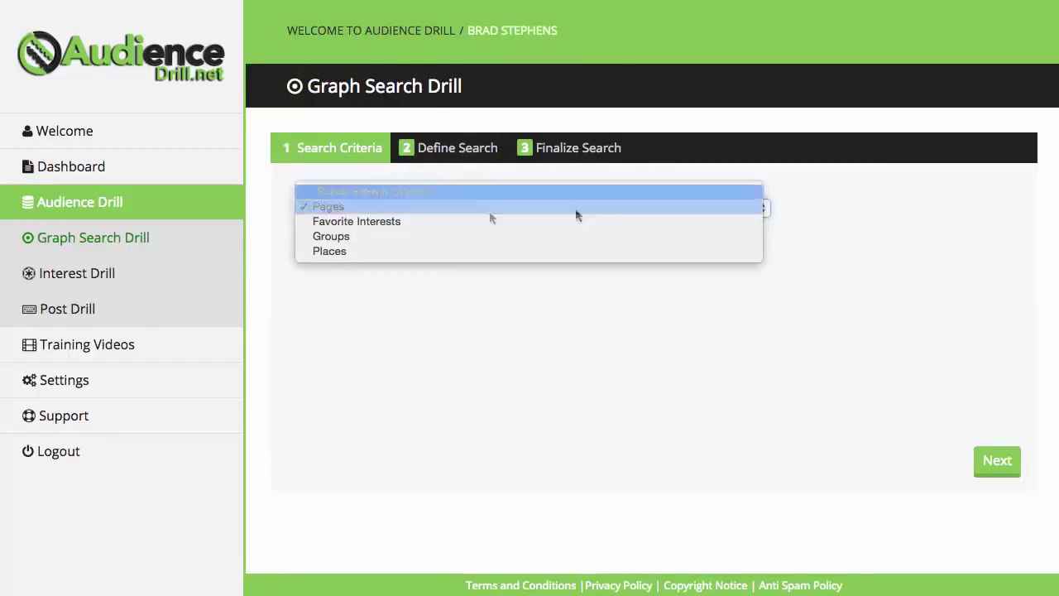
{"action": "left_click", "coordinate": [382, 222]}
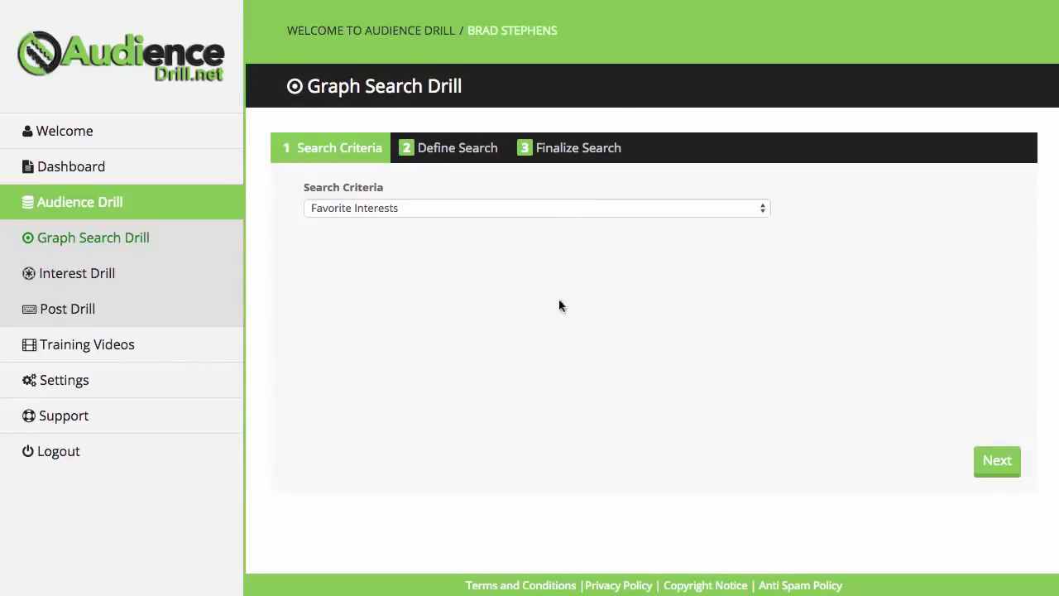
{"action": "left_click", "coordinate": [647, 211]}
{"action": "left_click", "coordinate": [537, 237]}
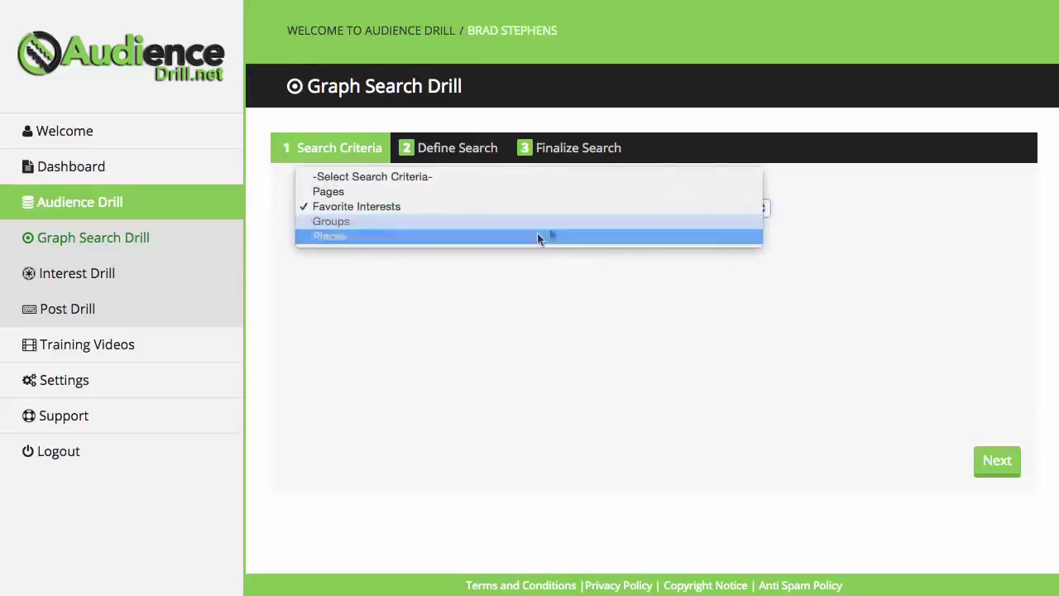
{"action": "left_click", "coordinate": [538, 221]}
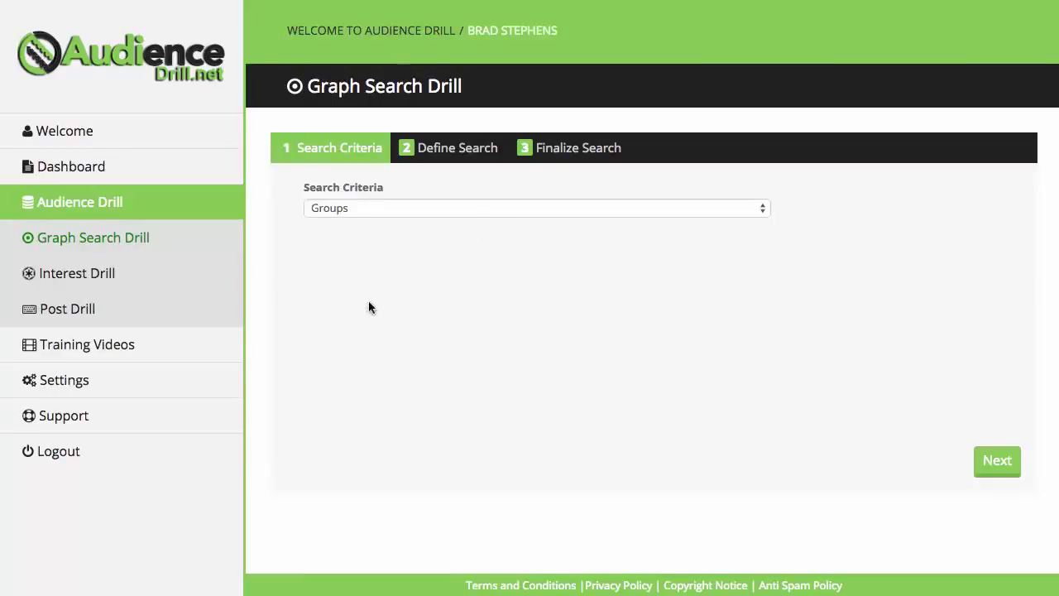
Run an Interest Drill search for the keyword gardening and look through the resulting interests and audience sizes.
{"action": "left_click", "coordinate": [91, 283]}
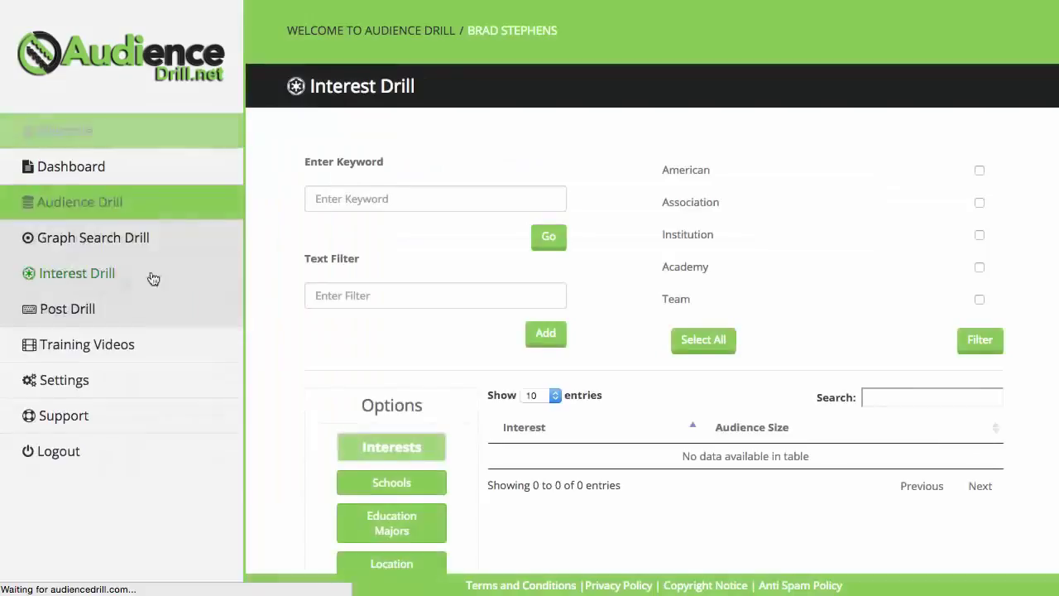
{"action": "left_click", "coordinate": [386, 198]}
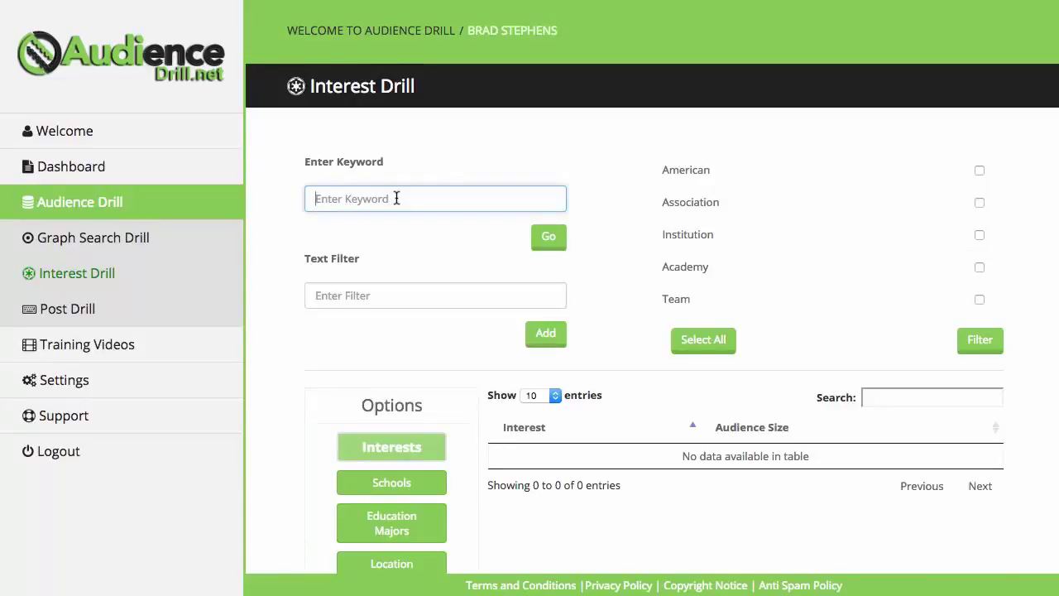
{"action": "type", "text": "gardening"}
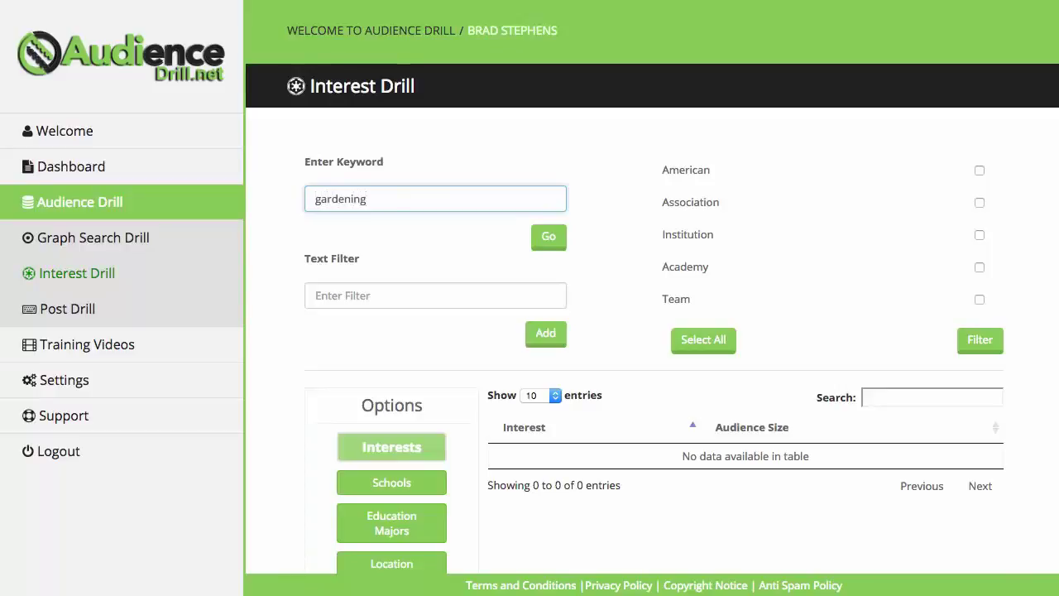
{"action": "left_click", "coordinate": [548, 237]}
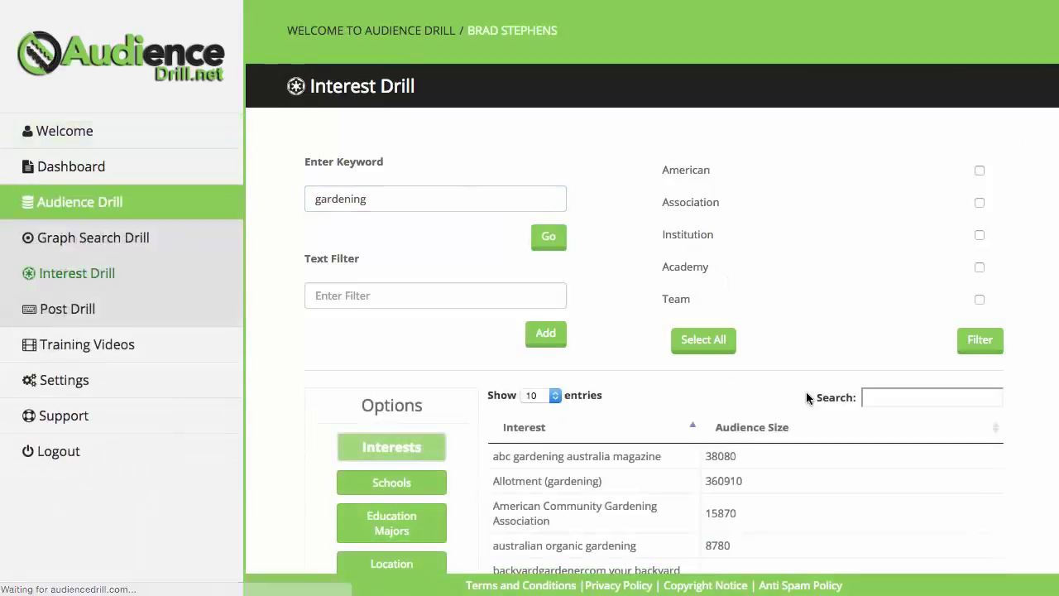
{"action": "scroll", "coordinate": [807, 396], "scroll_direction": "down", "scroll_amount": 5}
{"action": "scroll", "coordinate": [809, 400], "scroll_direction": "down", "scroll_amount": 1}
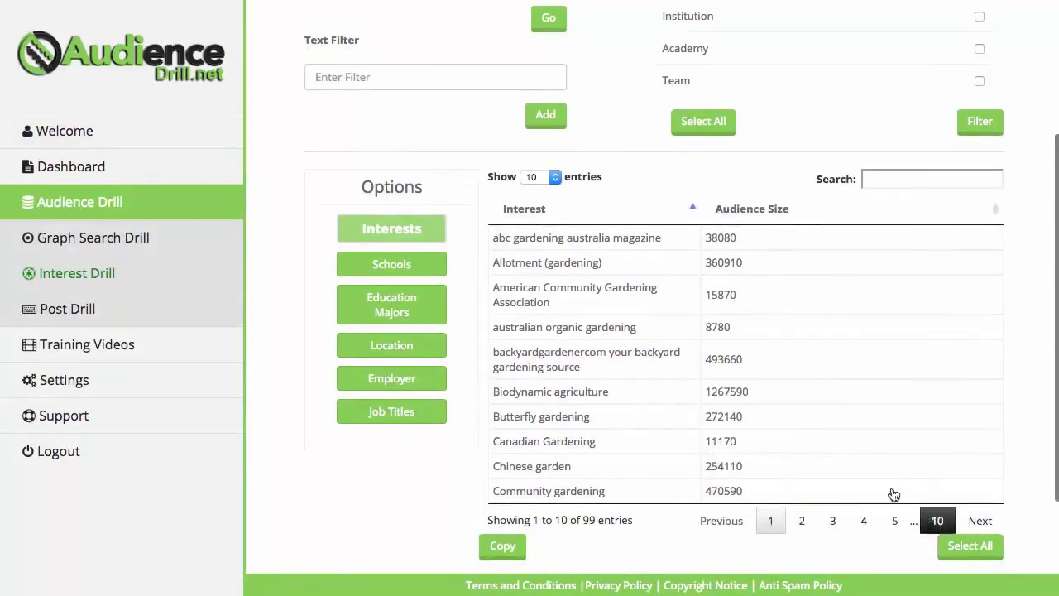
{"action": "scroll", "coordinate": [644, 308], "scroll_direction": "up", "scroll_amount": 6}
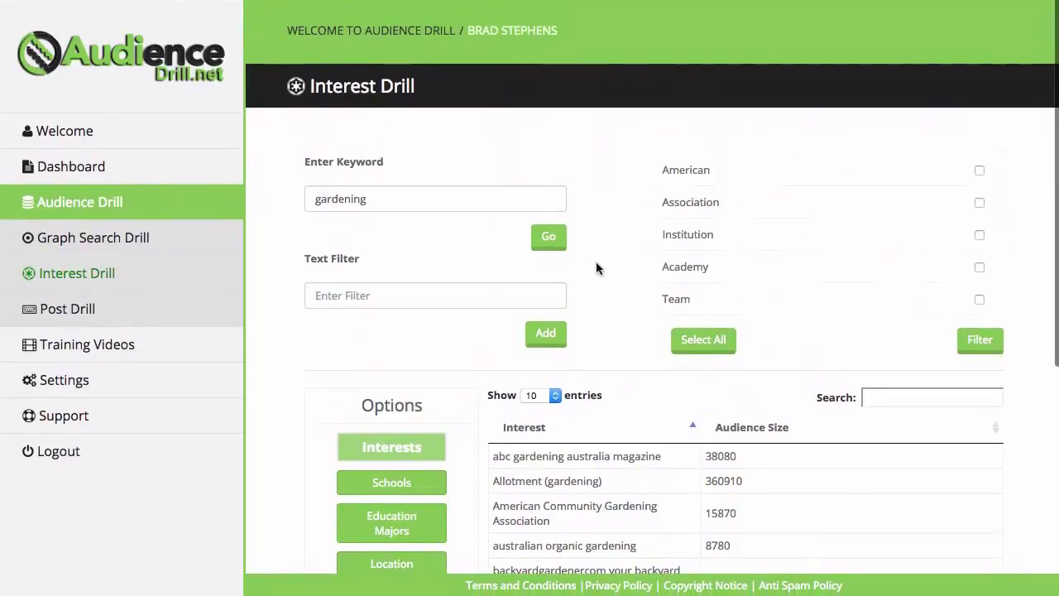
Enable every preset filter word and apply the filter to the gardening interest results.
{"action": "scroll", "coordinate": [596, 263], "scroll_direction": "down", "scroll_amount": 5}
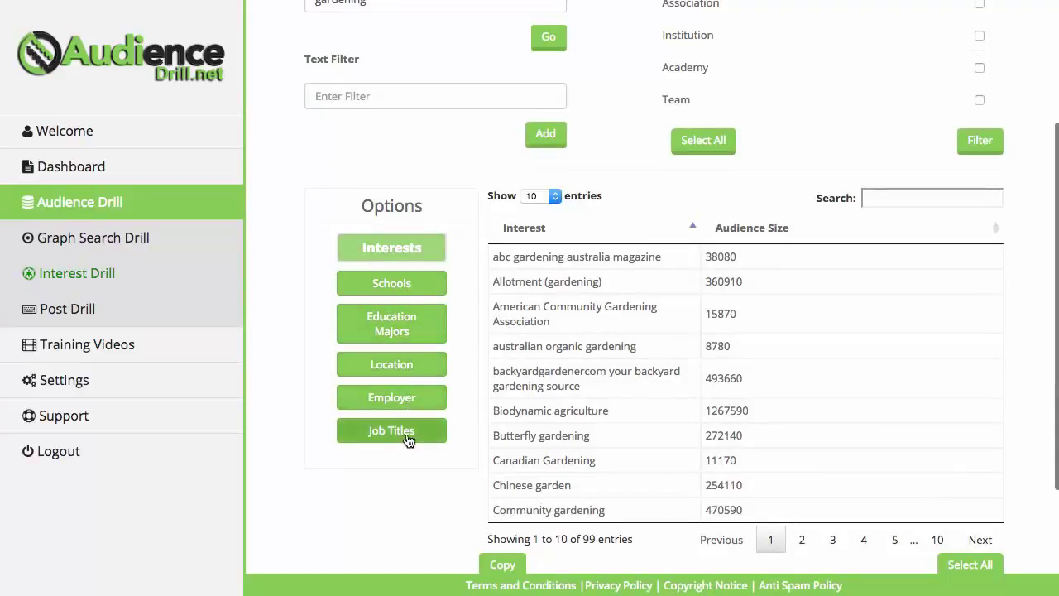
{"action": "scroll", "coordinate": [410, 59], "scroll_direction": "up", "scroll_amount": 3}
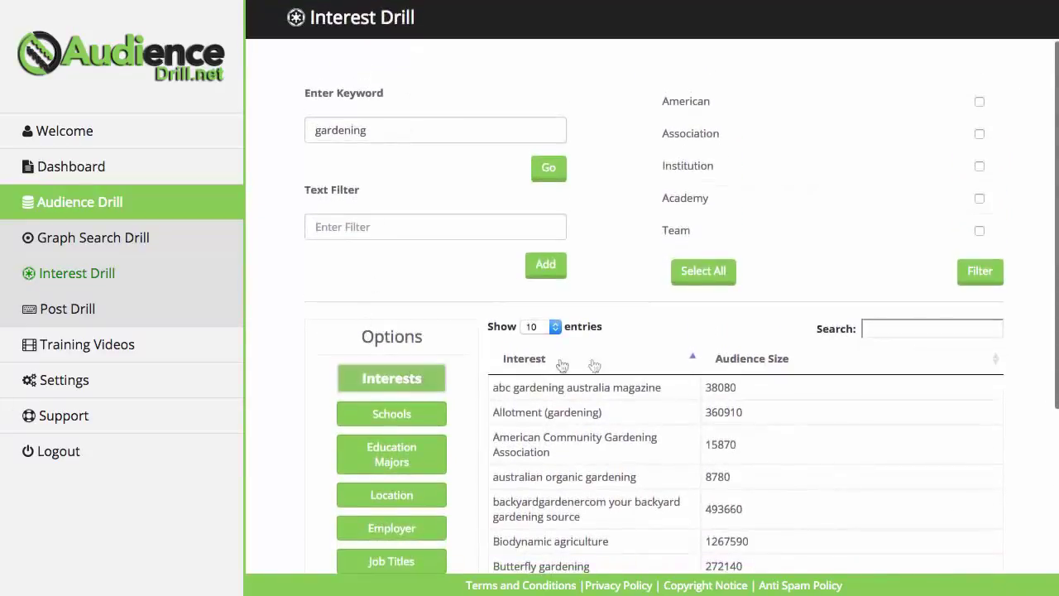
{"action": "scroll", "coordinate": [600, 363], "scroll_direction": "down", "scroll_amount": 3}
{"action": "scroll", "coordinate": [616, 339], "scroll_direction": "up", "scroll_amount": 4}
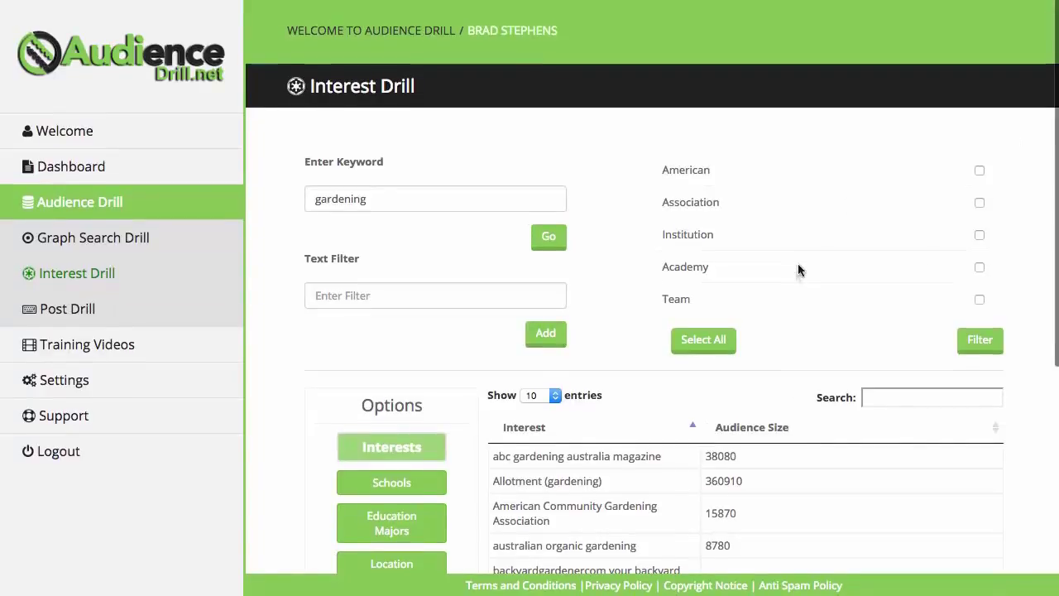
{"action": "left_click", "coordinate": [709, 343]}
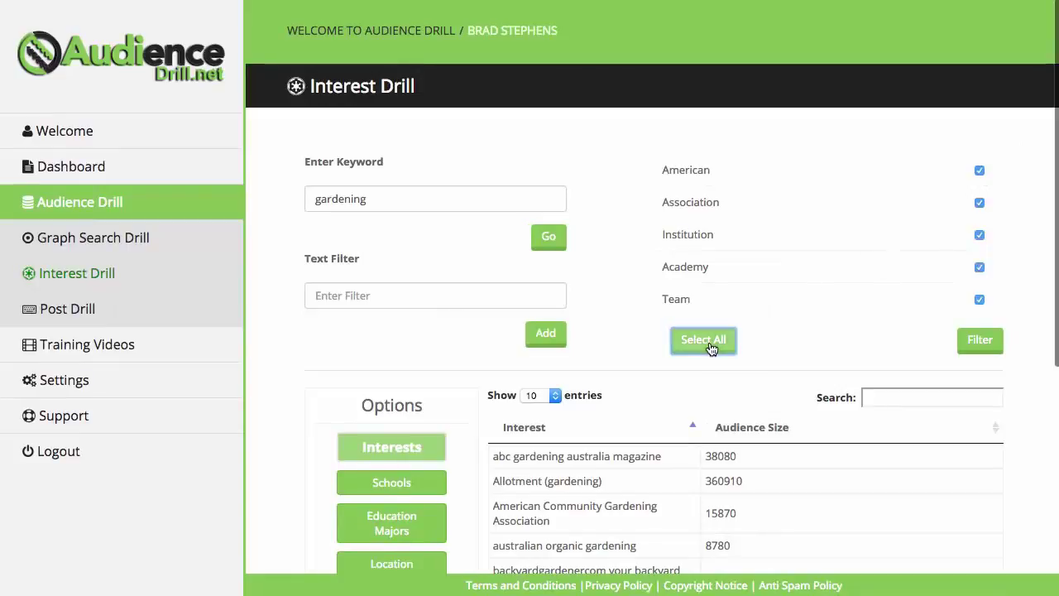
{"action": "scroll", "coordinate": [925, 268], "scroll_direction": "down", "scroll_amount": 1}
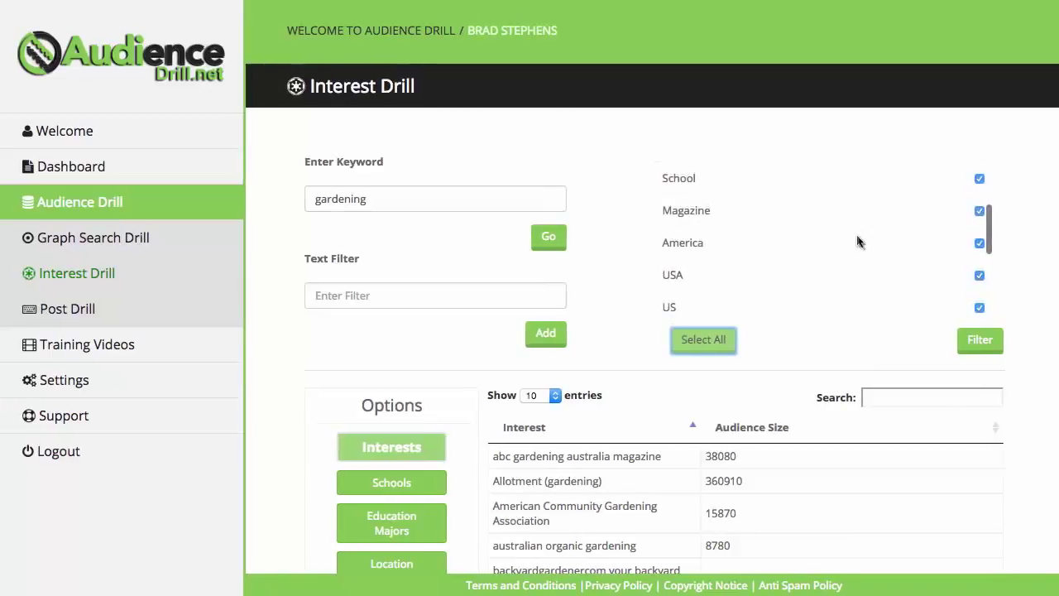
{"action": "scroll", "coordinate": [885, 243], "scroll_direction": "down", "scroll_amount": 5}
{"action": "scroll", "coordinate": [885, 243], "scroll_direction": "up", "scroll_amount": 6}
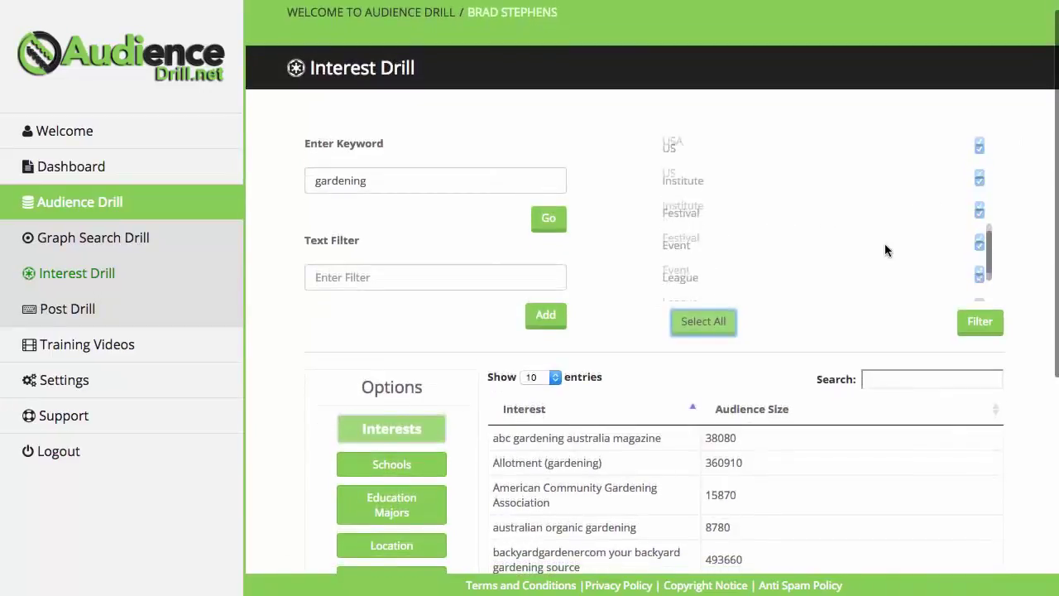
{"action": "left_click", "coordinate": [989, 342]}
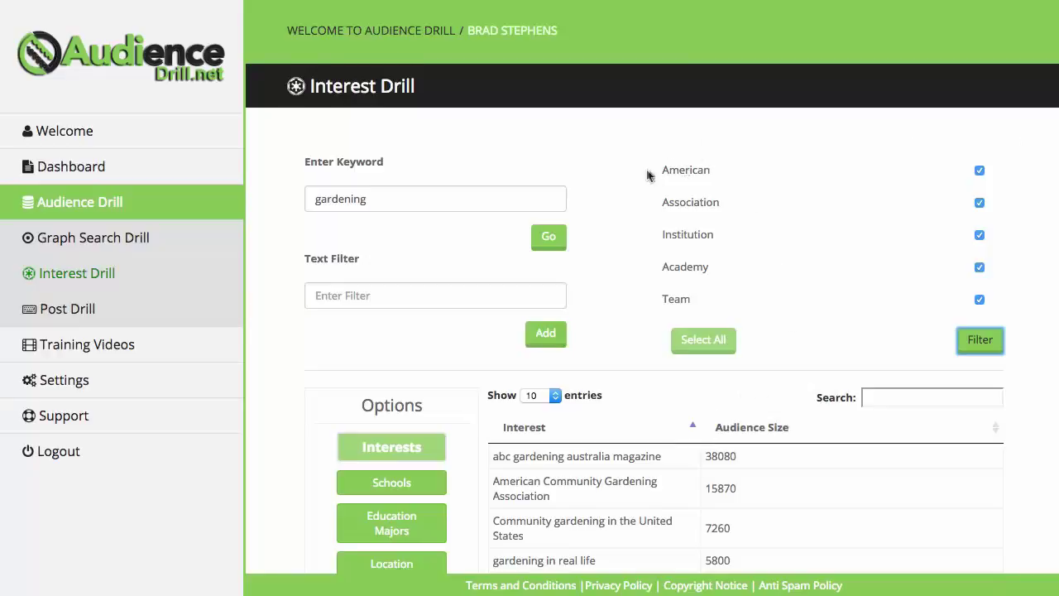
Review the filtered gardening interests, select them all, copy them into the selected interests summary, and check their combined audience size.
{"action": "left_click", "coordinate": [597, 130]}
{"action": "scroll", "coordinate": [598, 130], "scroll_direction": "down", "scroll_amount": 1}
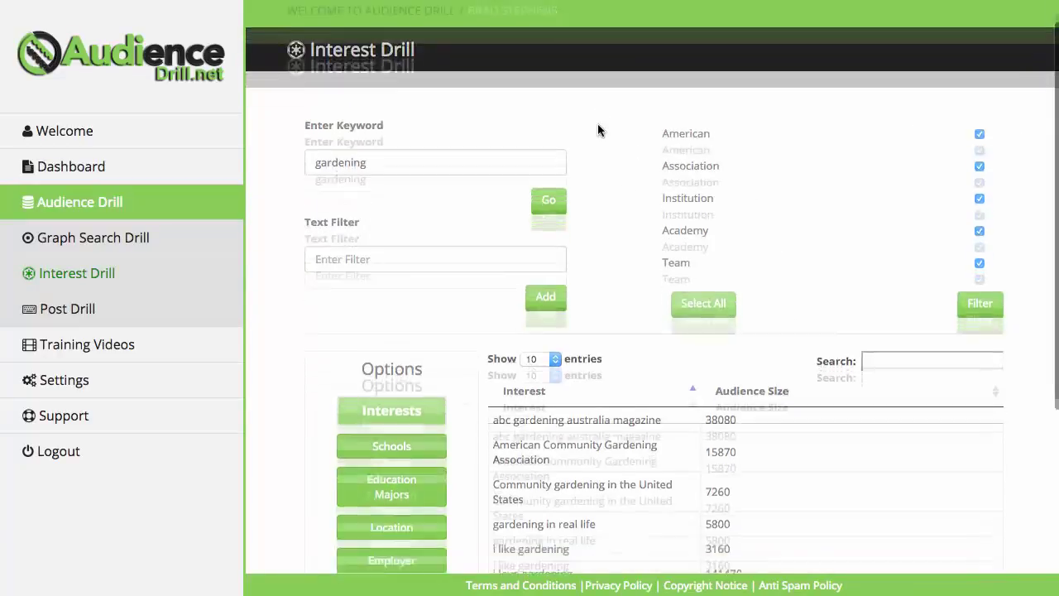
{"action": "scroll", "coordinate": [602, 130], "scroll_direction": "down", "scroll_amount": 3}
{"action": "scroll", "coordinate": [668, 212], "scroll_direction": "up", "scroll_amount": 1}
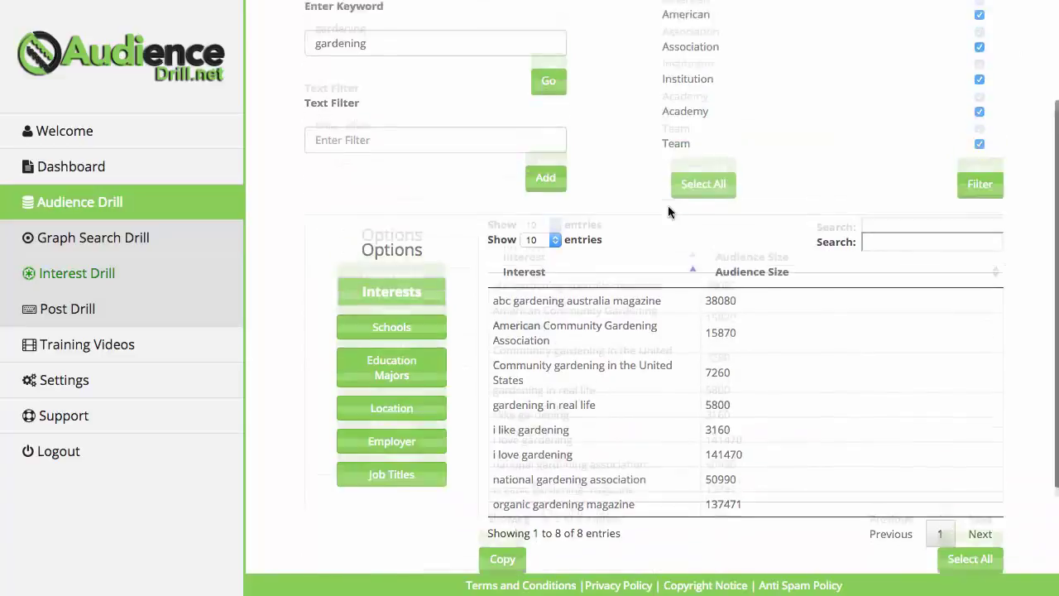
{"action": "scroll", "coordinate": [668, 212], "scroll_direction": "up", "scroll_amount": 2}
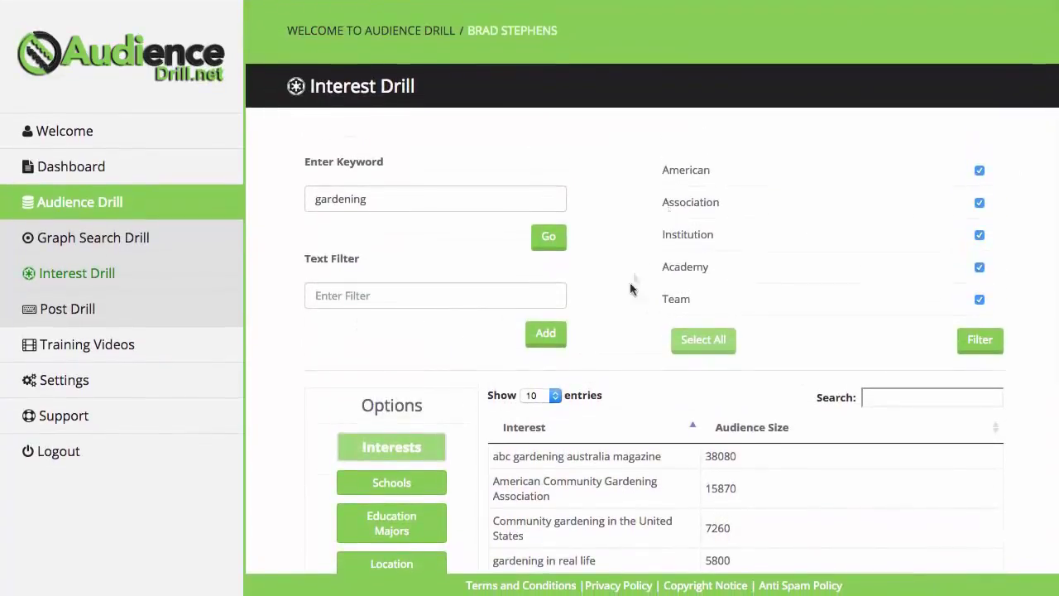
{"action": "scroll", "coordinate": [610, 323], "scroll_direction": "down", "scroll_amount": 2}
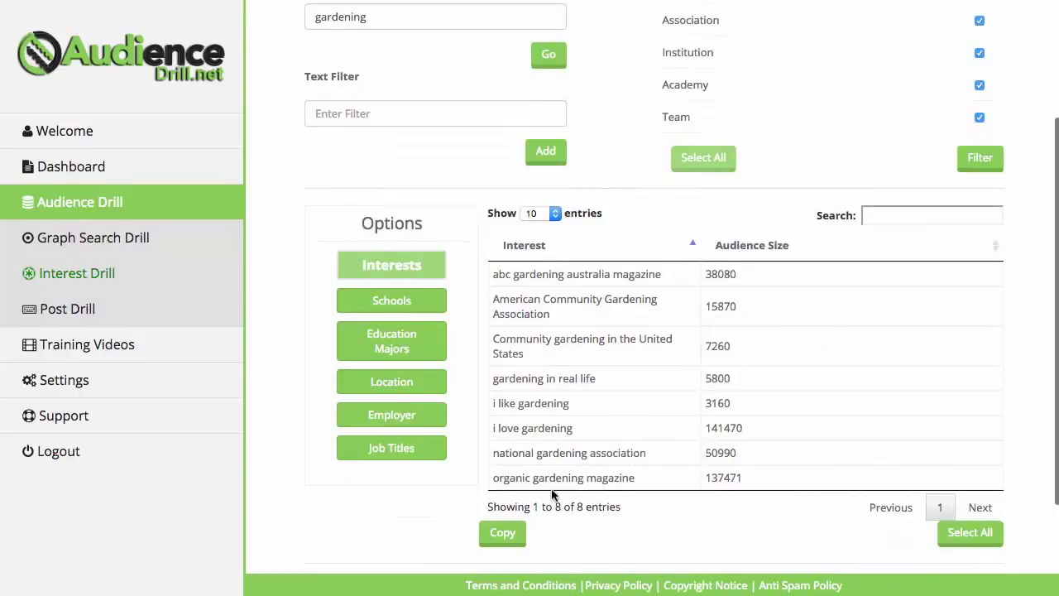
{"action": "scroll", "coordinate": [553, 494], "scroll_direction": "down", "scroll_amount": 2}
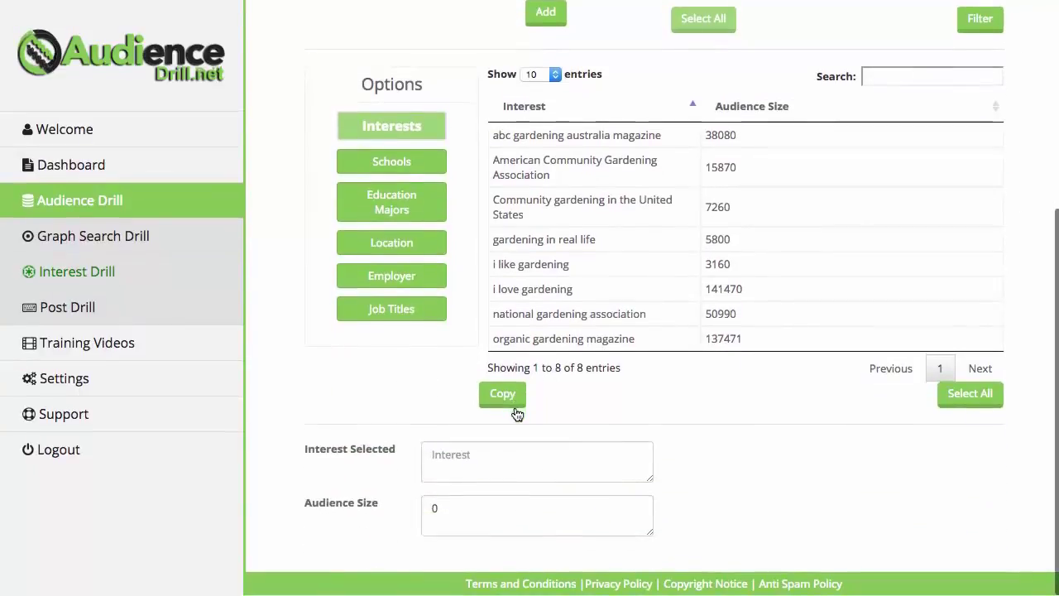
{"action": "left_click", "coordinate": [964, 399]}
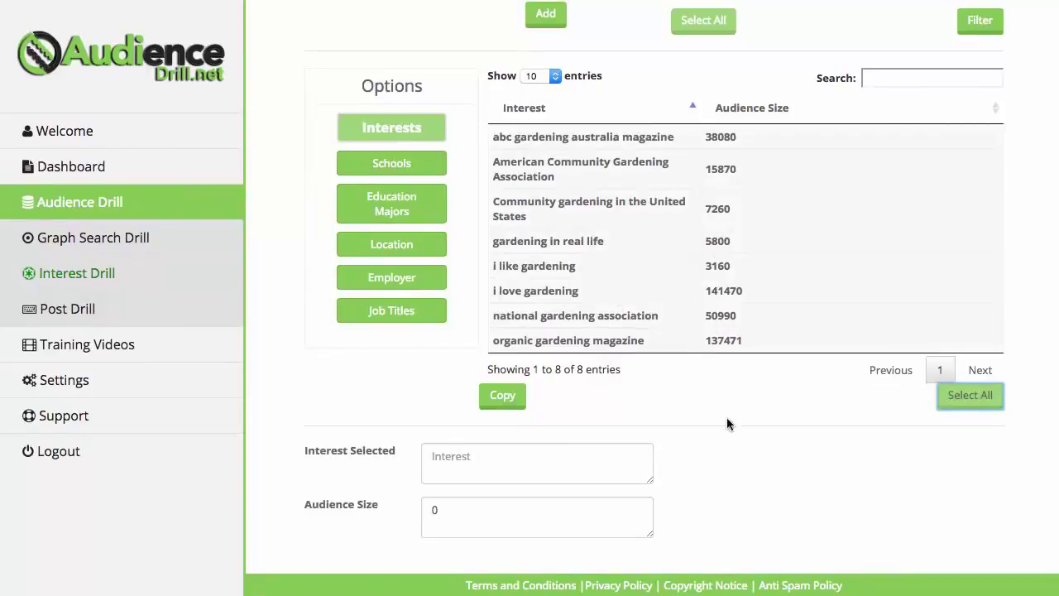
{"action": "left_click", "coordinate": [501, 399]}
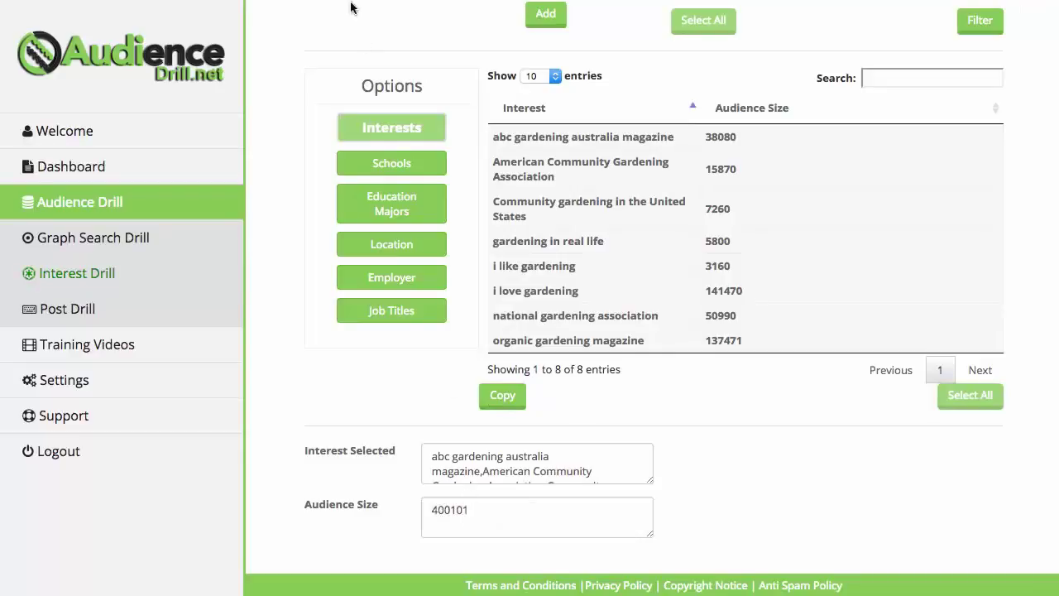
{"action": "left_click_drag", "start_coordinate": [480, 511], "coordinate": [413, 511]}
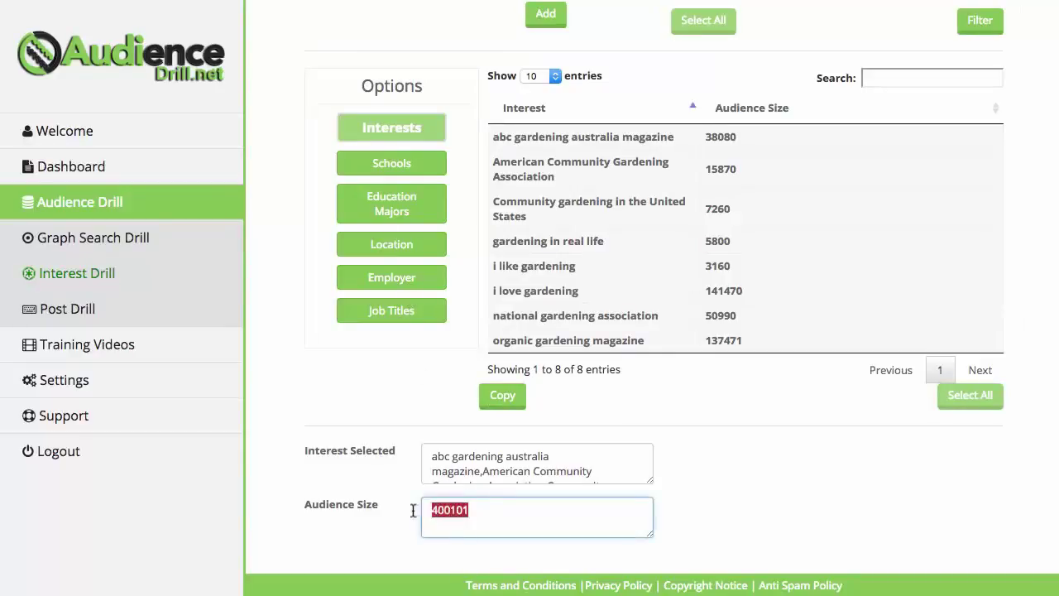
{"action": "left_click", "coordinate": [717, 521]}
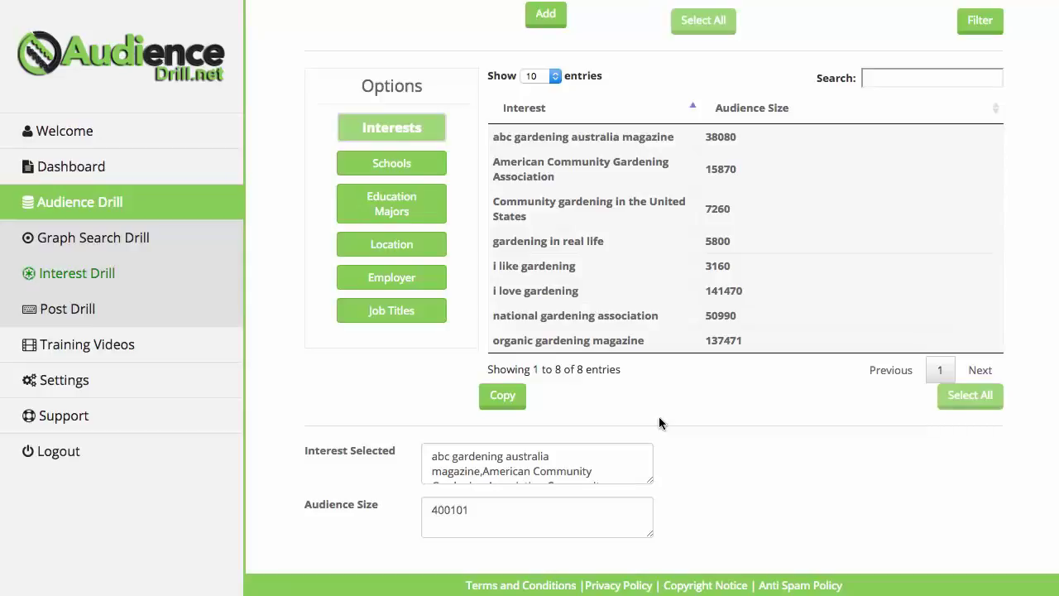
Run an Interest Drill search for the keyword nursing.
{"action": "scroll", "coordinate": [659, 416], "scroll_direction": "up", "scroll_amount": 5}
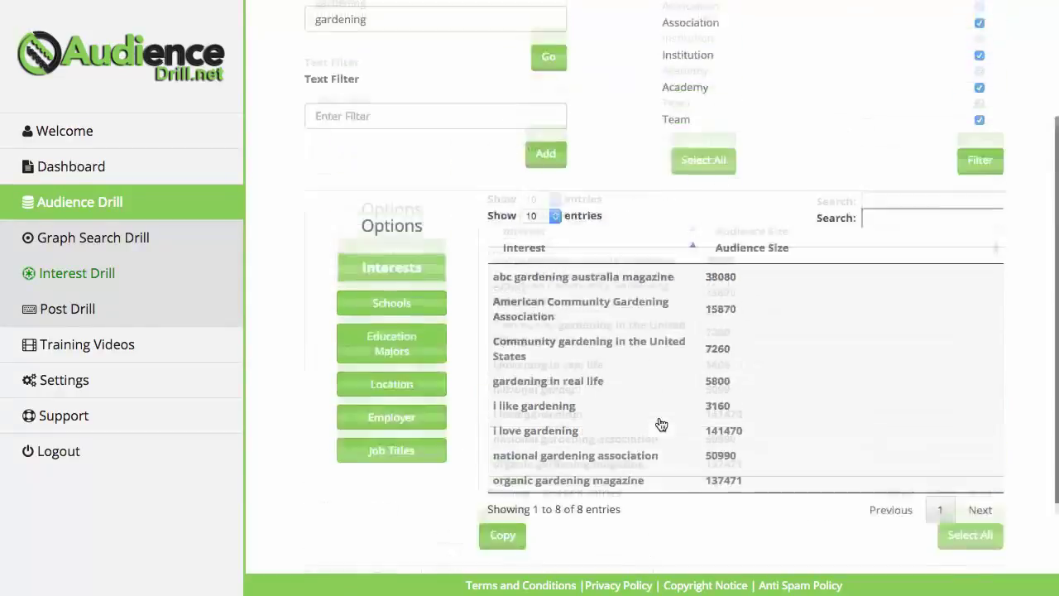
{"action": "left_click_drag", "start_coordinate": [454, 199], "coordinate": [251, 197]}
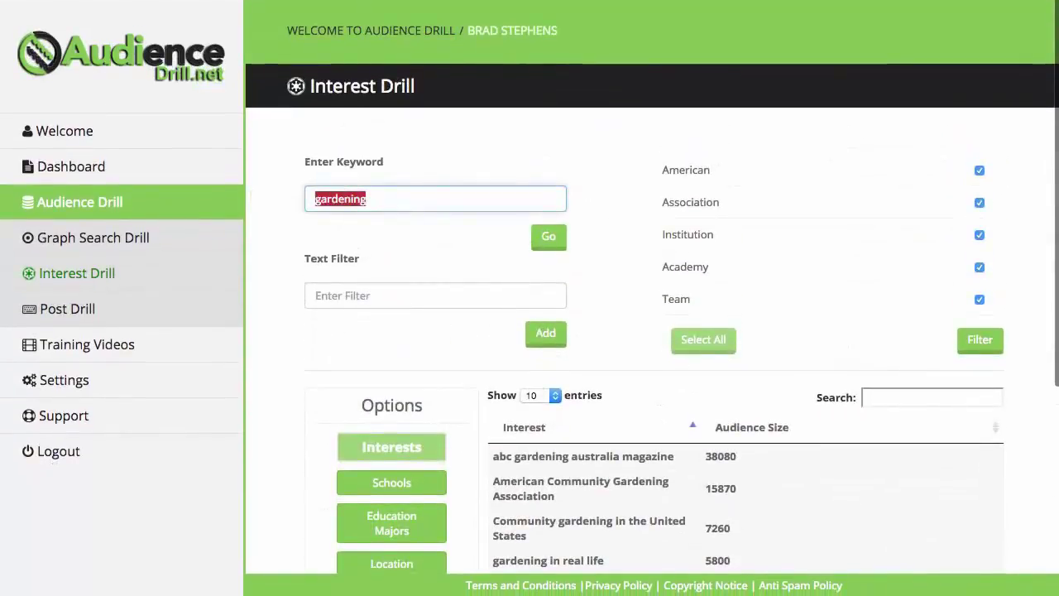
{"action": "type", "text": "nursing"}
{"action": "key", "text": "Return"}
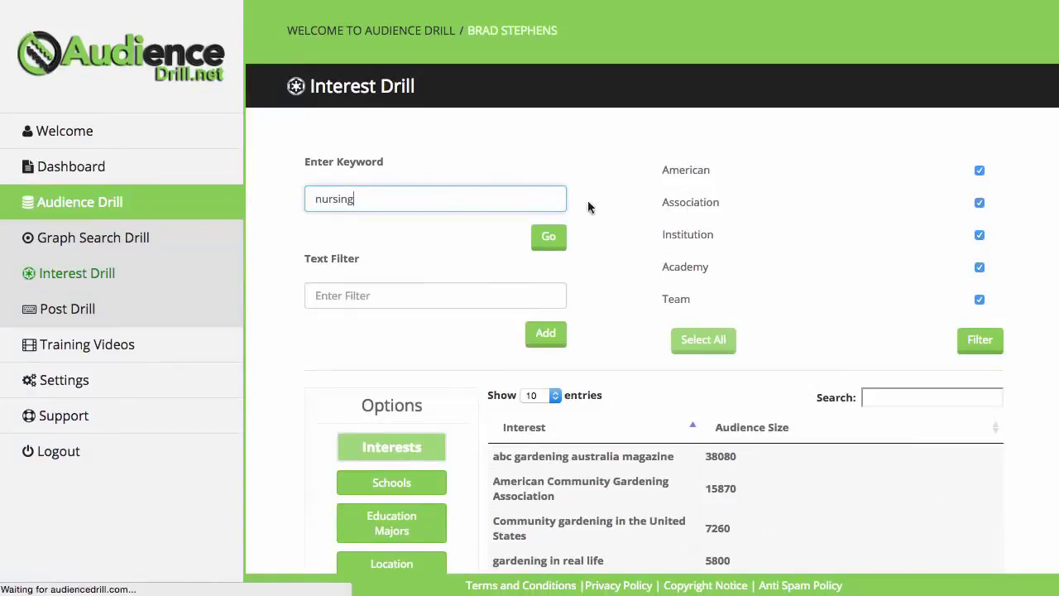
{"action": "left_click", "coordinate": [548, 237]}
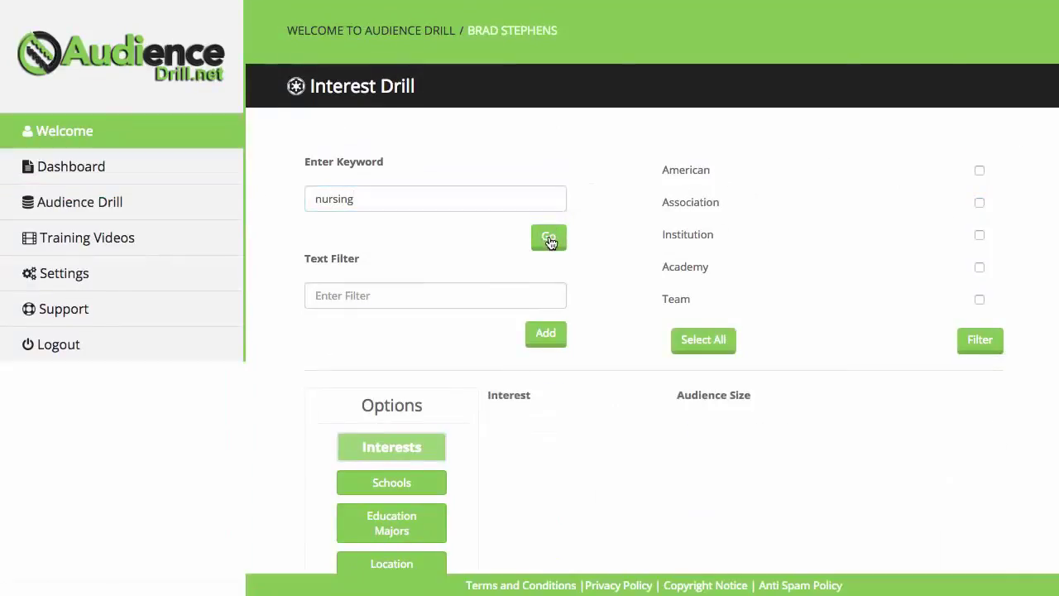
Show the job titles for nursing and sort them by audience size, largest first.
{"action": "scroll", "coordinate": [750, 414], "scroll_direction": "down", "scroll_amount": 5}
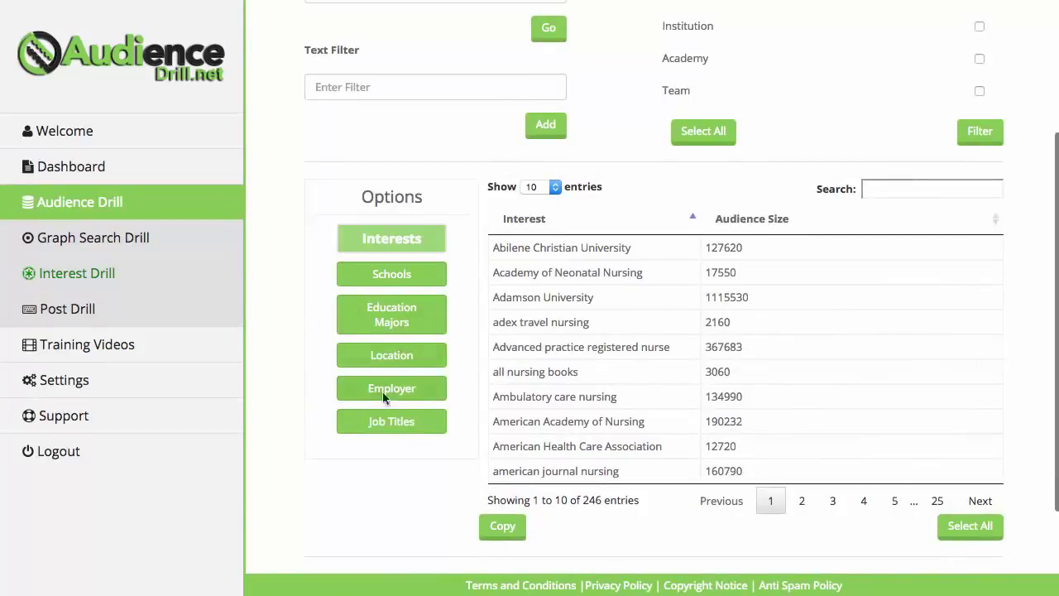
{"action": "left_click", "coordinate": [399, 419]}
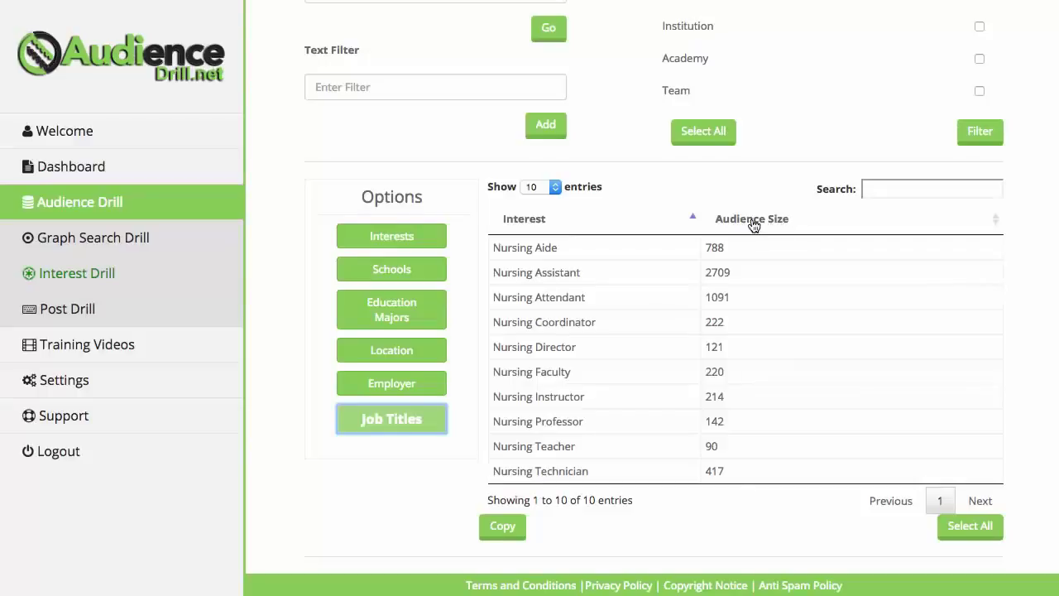
{"action": "left_click", "coordinate": [752, 223]}
{"action": "left_click", "coordinate": [752, 223]}
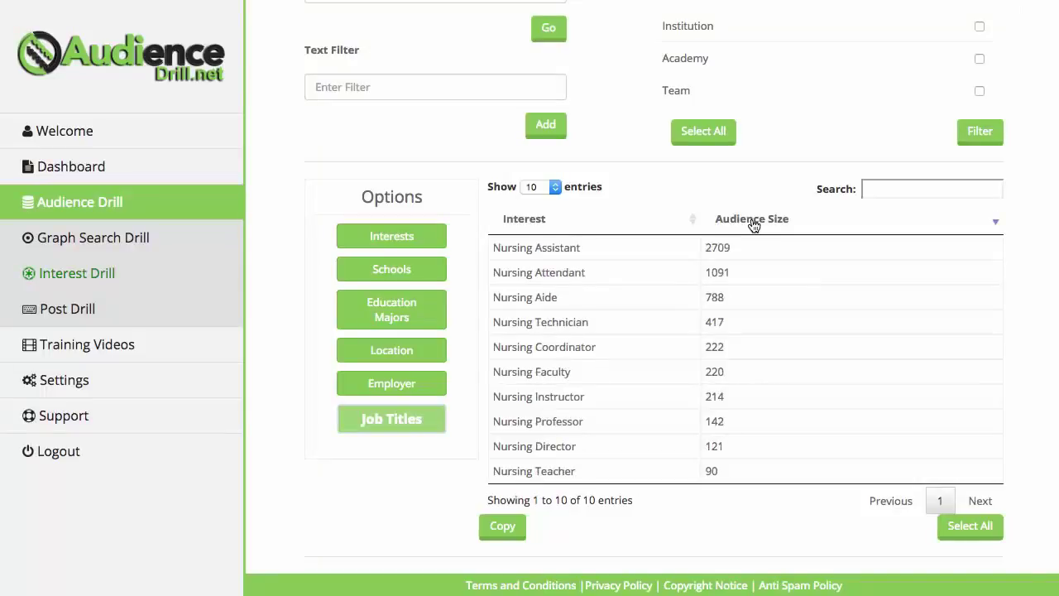
Return to the Interests results for nursing and look over the interest list, audience sizes and filter options.
{"action": "left_click", "coordinate": [387, 236]}
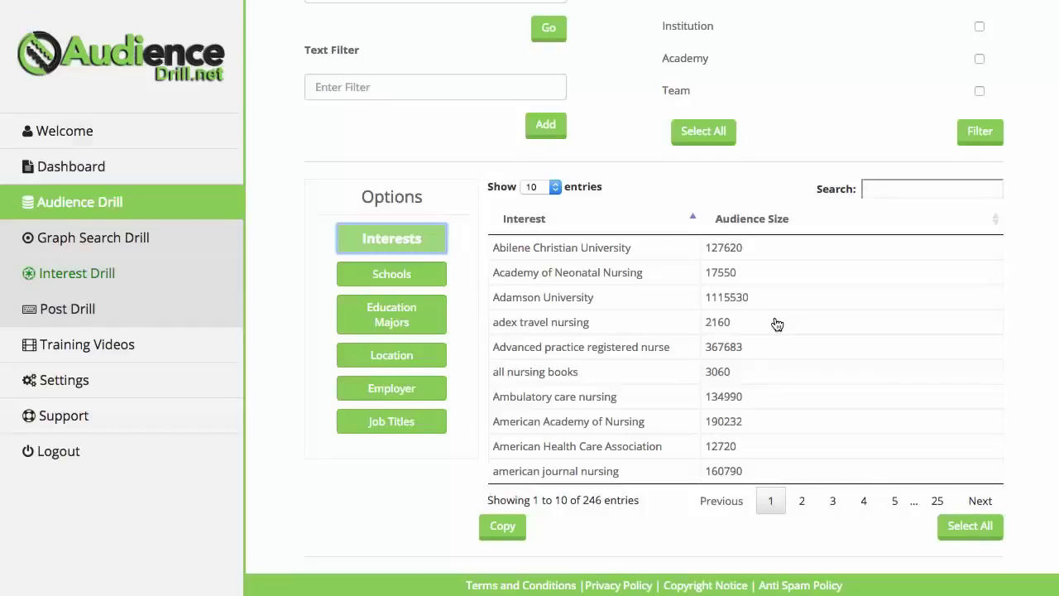
{"action": "scroll", "coordinate": [774, 317], "scroll_direction": "up", "scroll_amount": 3}
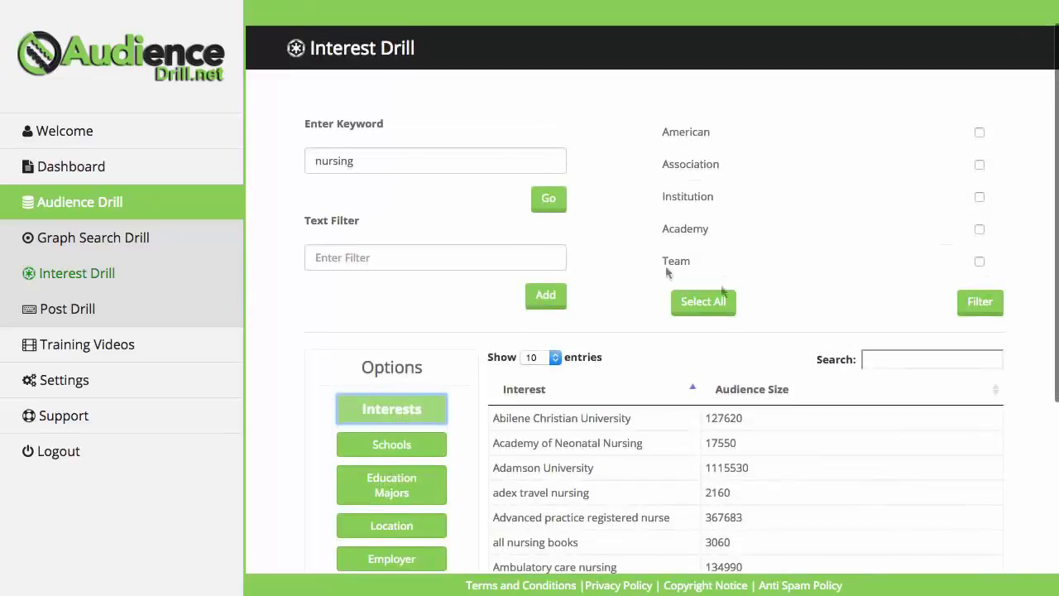
{"action": "scroll", "coordinate": [725, 291], "scroll_direction": "down", "scroll_amount": 3}
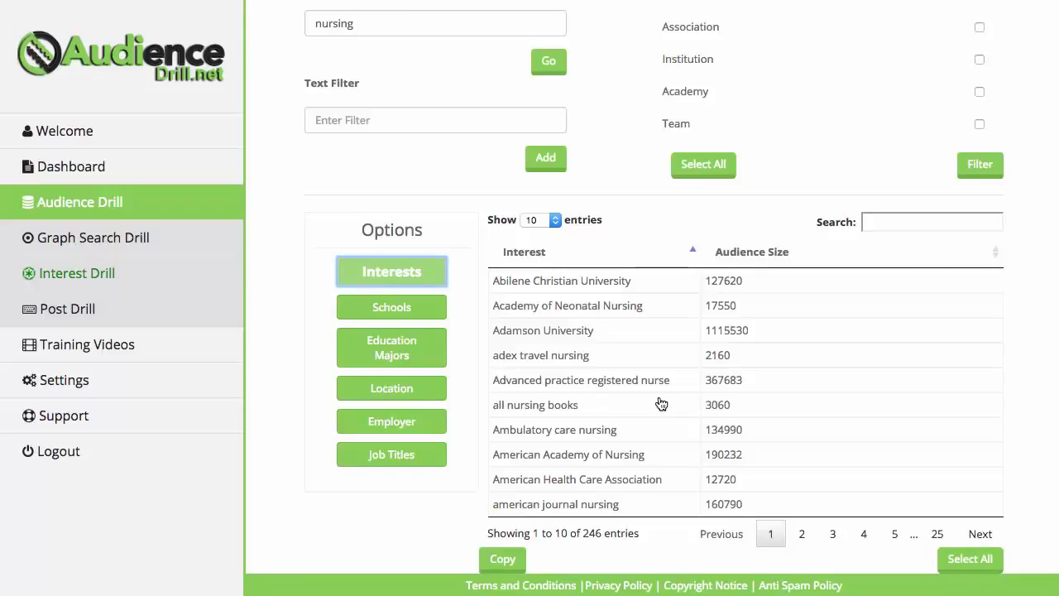
{"action": "scroll", "coordinate": [762, 398], "scroll_direction": "down", "scroll_amount": 3}
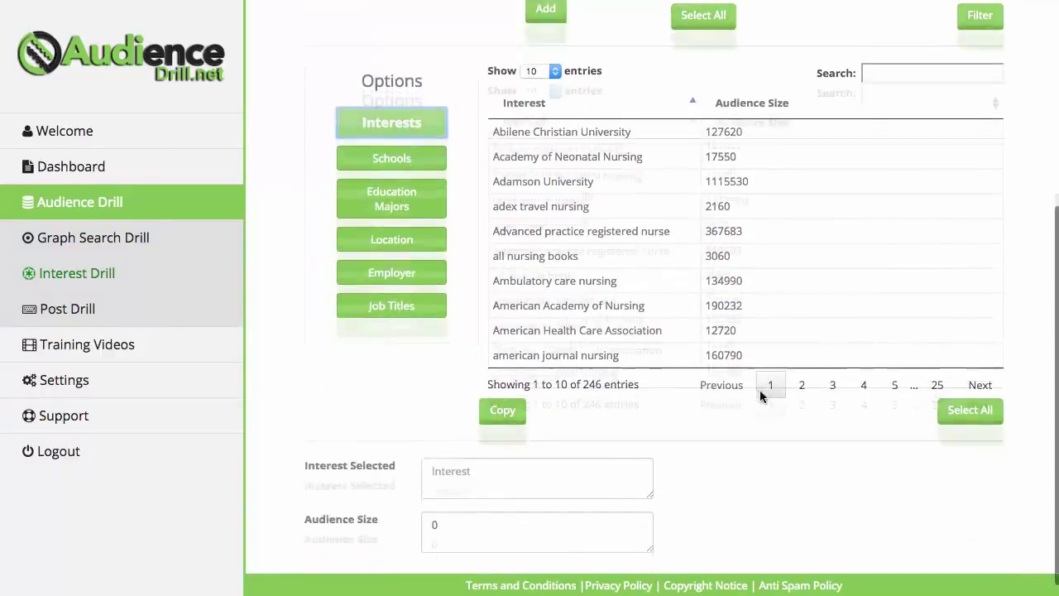
{"action": "scroll", "coordinate": [762, 397], "scroll_direction": "up", "scroll_amount": 5}
{"action": "scroll", "coordinate": [762, 398], "scroll_direction": "up", "scroll_amount": 2}
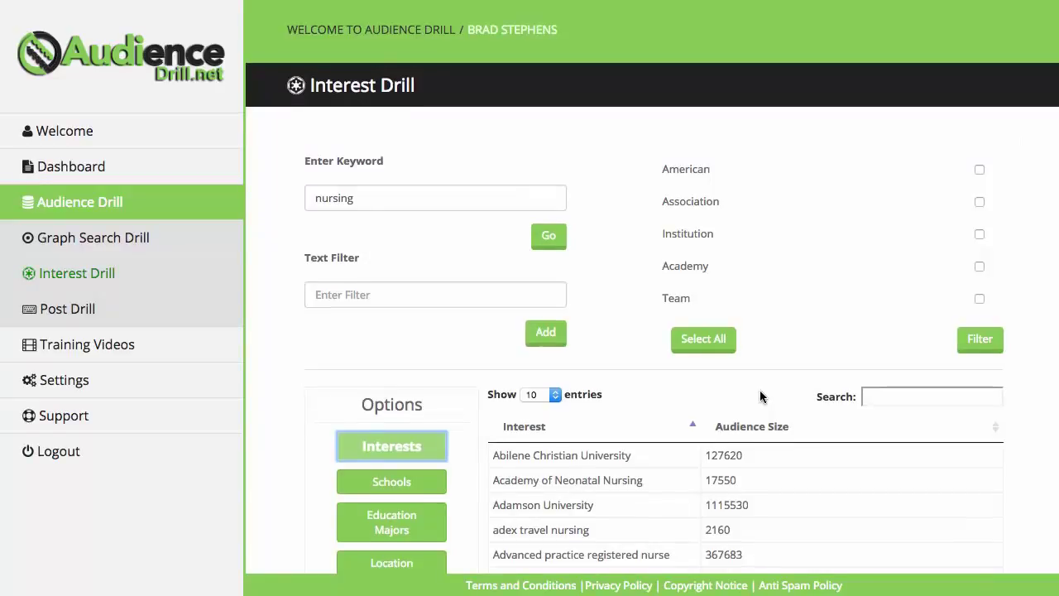
{"action": "scroll", "coordinate": [761, 396], "scroll_direction": "down", "scroll_amount": 4}
{"action": "scroll", "coordinate": [759, 396], "scroll_direction": "up", "scroll_amount": 4}
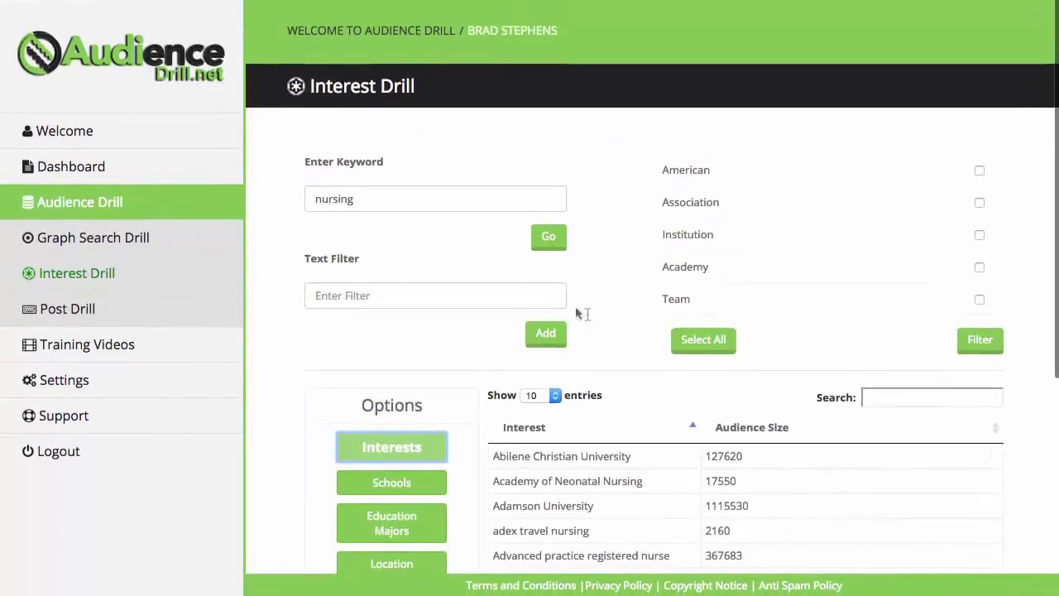
Run a Post Drill search for the website teespring.com with the keyword firefighter.
{"action": "left_click", "coordinate": [86, 317]}
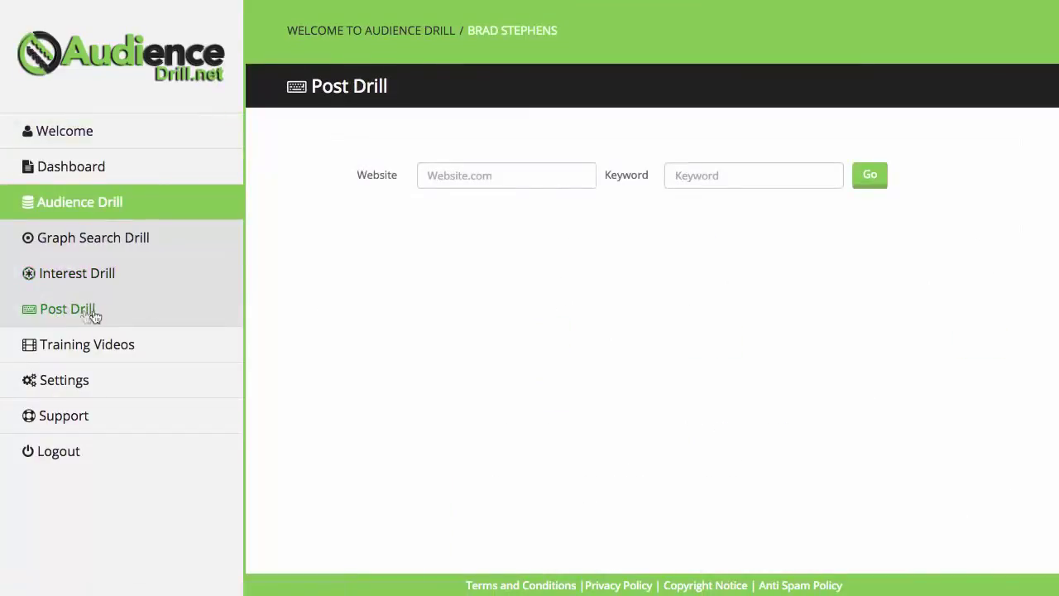
{"action": "left_click", "coordinate": [487, 174]}
{"action": "type", "text": "t"}
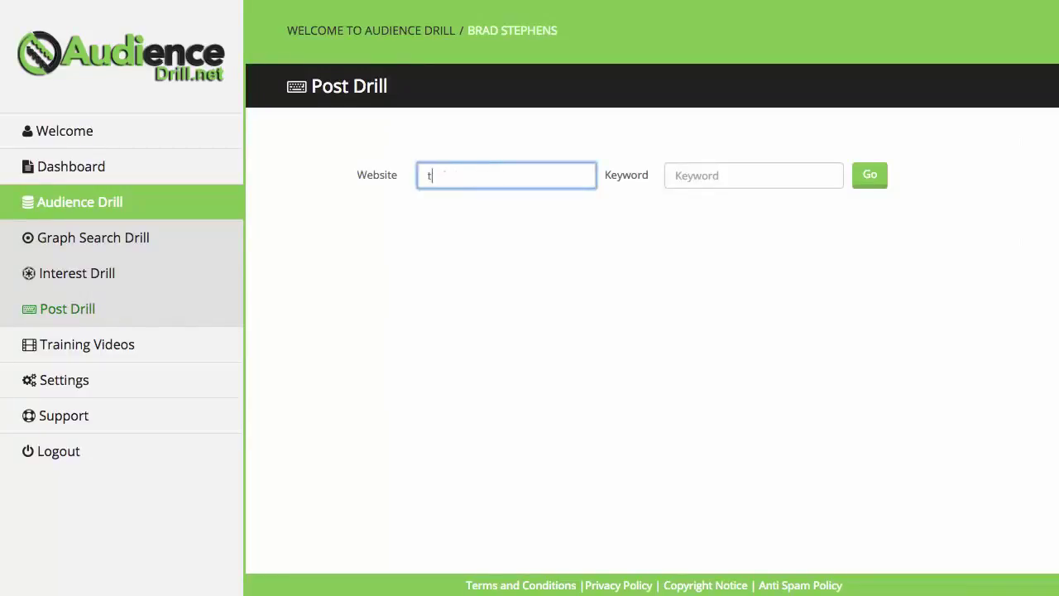
{"action": "type", "text": "eespring.com"}
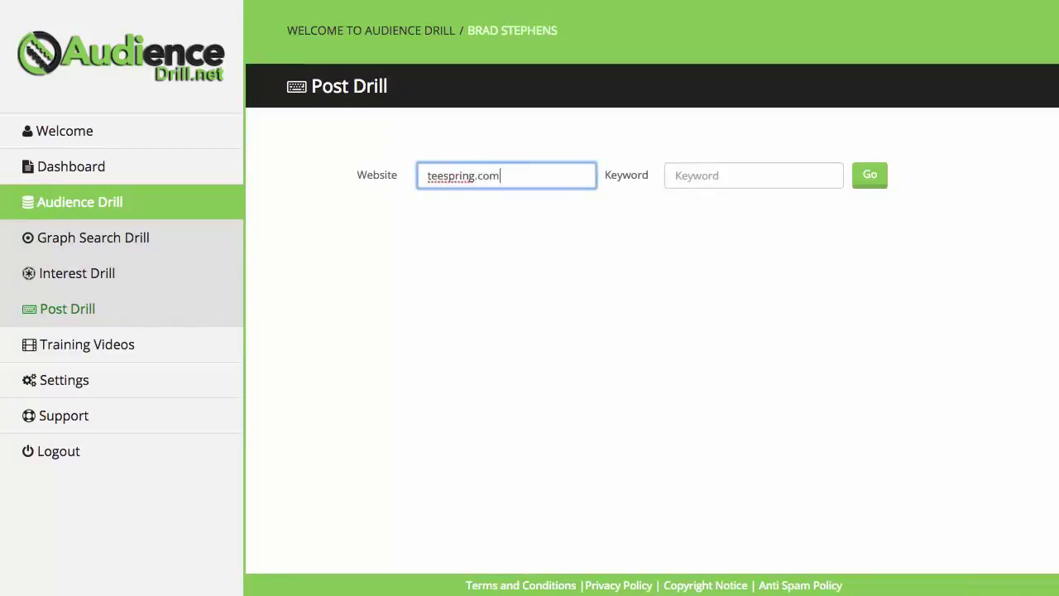
{"action": "key", "text": "Tab"}
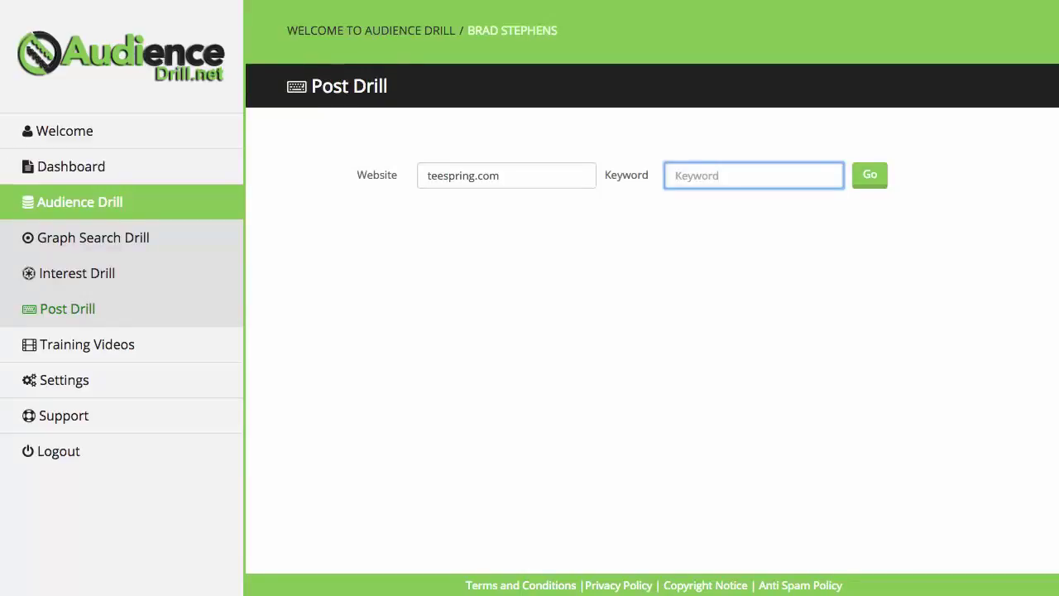
{"action": "type", "text": "fire"}
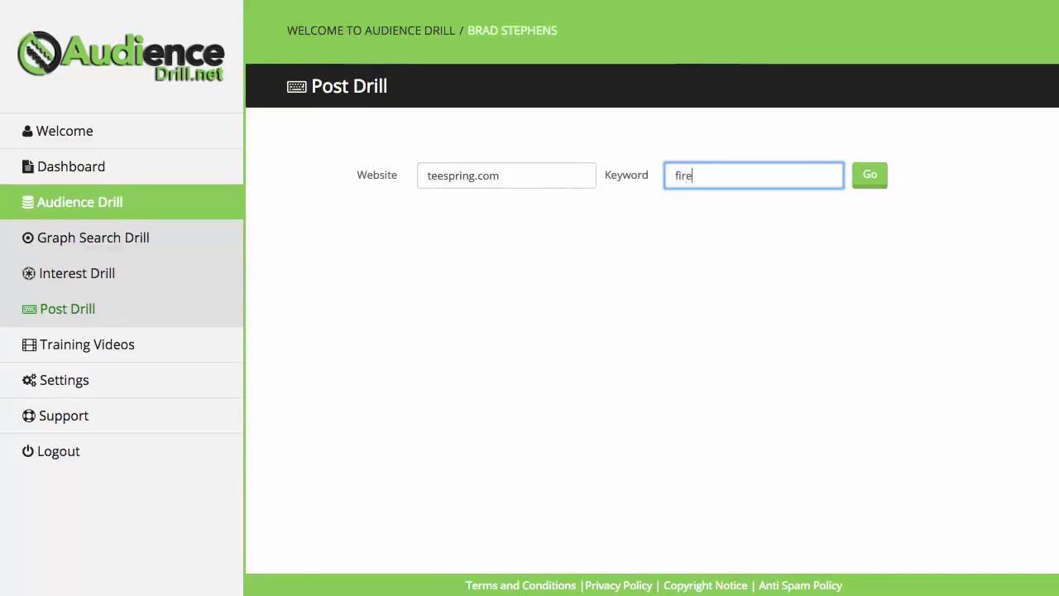
{"action": "type", "text": "flighter"}
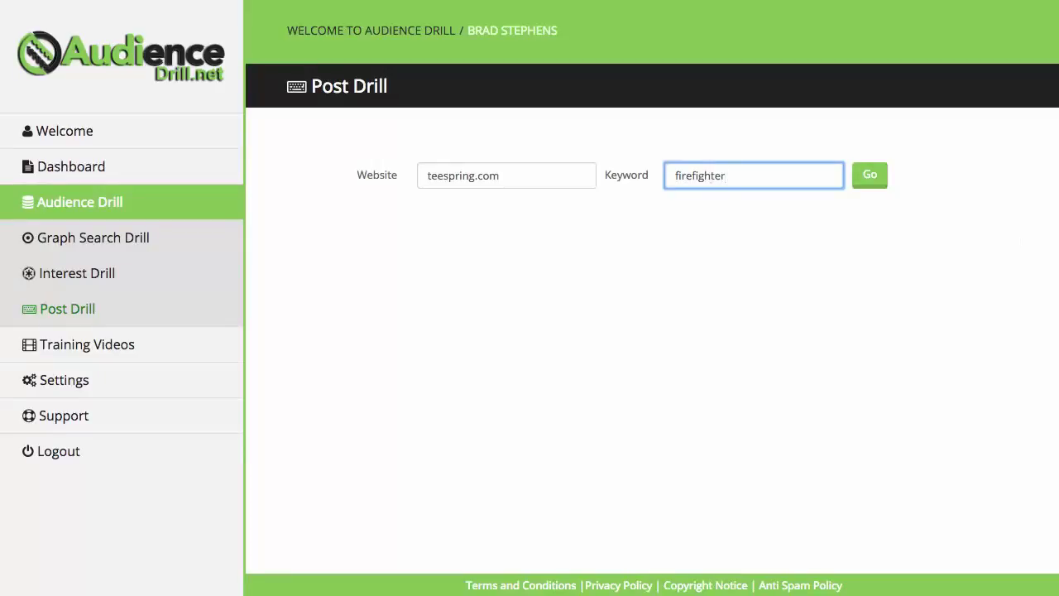
{"action": "left_click", "coordinate": [872, 181]}
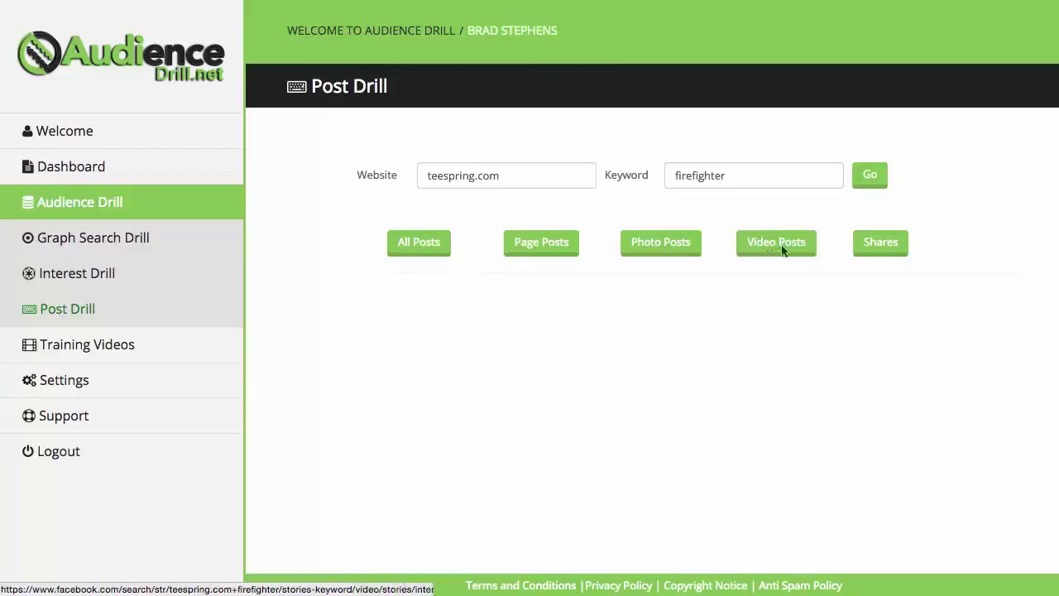
Open all posts for the teespring.com firefighter search on Facebook and look over the shirt posts and their engagement.
{"action": "left_click", "coordinate": [421, 245]}
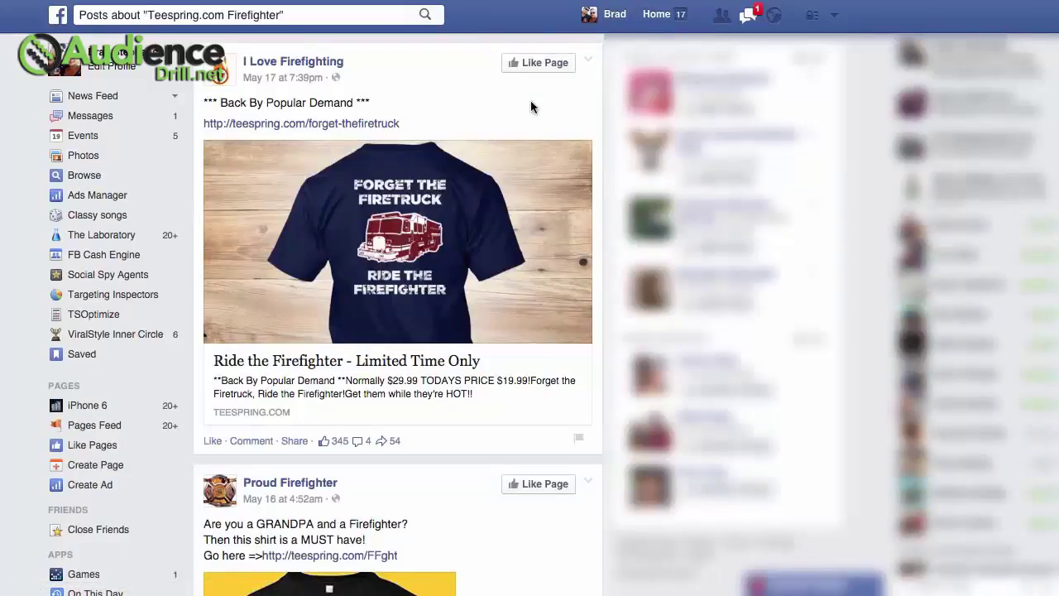
{"action": "scroll", "coordinate": [530, 101], "scroll_direction": "down", "scroll_amount": 1}
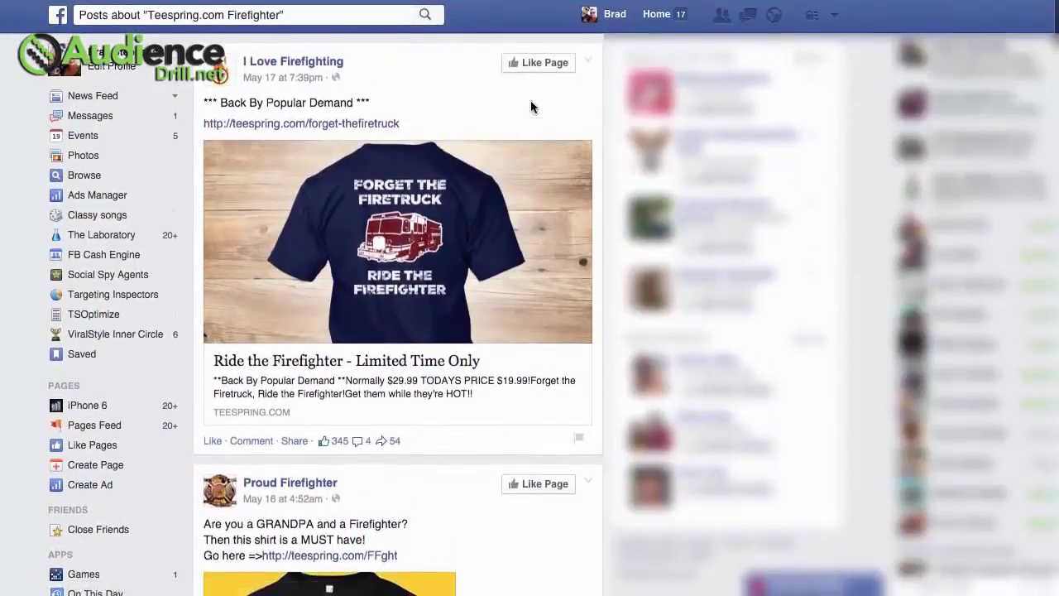
{"action": "scroll", "coordinate": [526, 238], "scroll_direction": "down", "scroll_amount": 3}
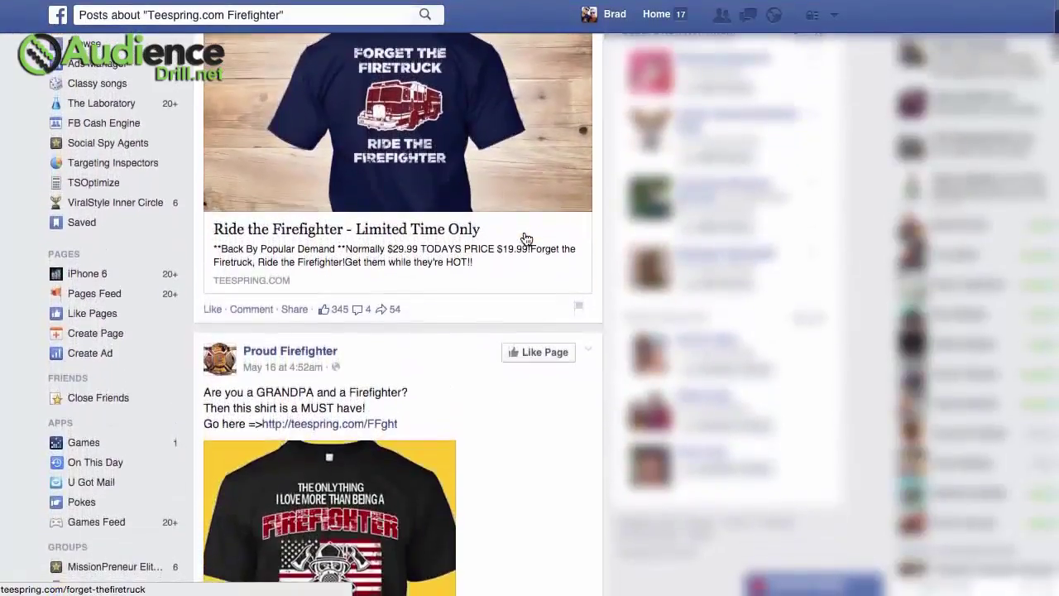
{"action": "scroll", "coordinate": [526, 238], "scroll_direction": "up", "scroll_amount": 3}
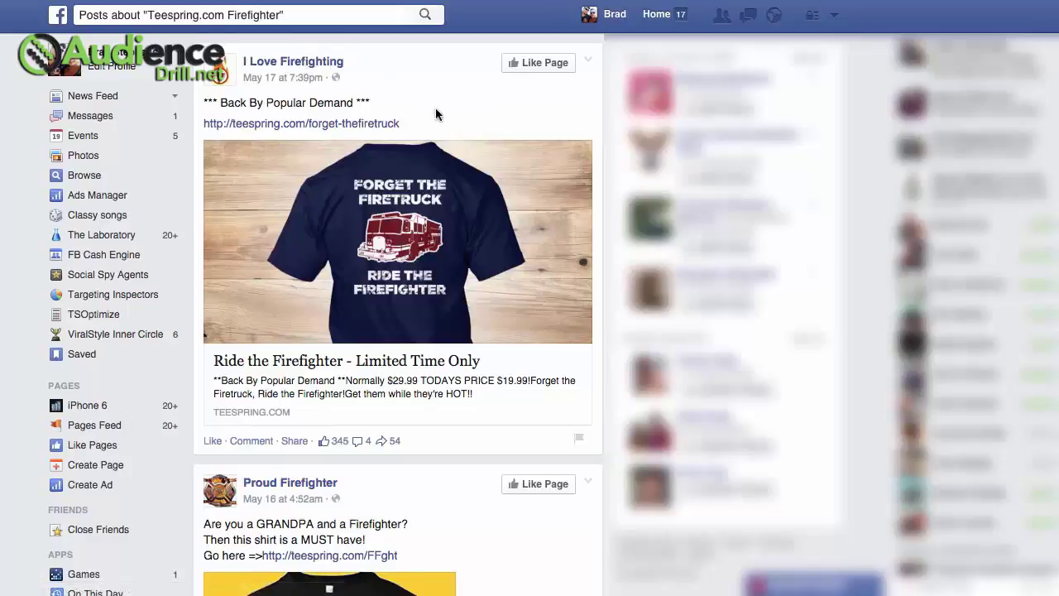
{"action": "scroll", "coordinate": [435, 108], "scroll_direction": "down", "scroll_amount": 1}
{"action": "scroll", "coordinate": [435, 107], "scroll_direction": "up", "scroll_amount": 1}
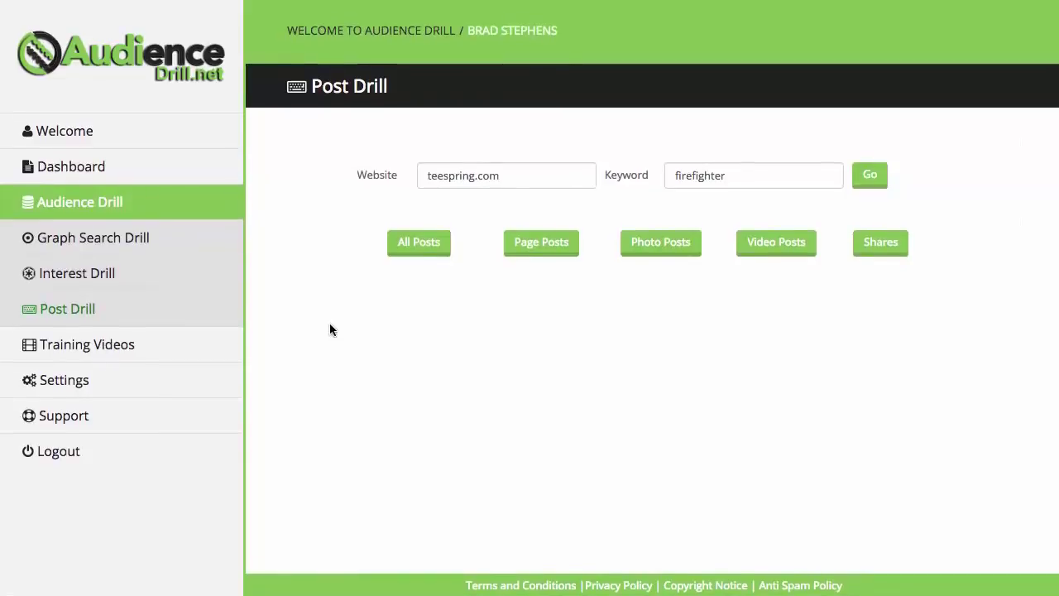
Open the account settings and place the cursor in the list of default filter words.
{"action": "left_click", "coordinate": [87, 382]}
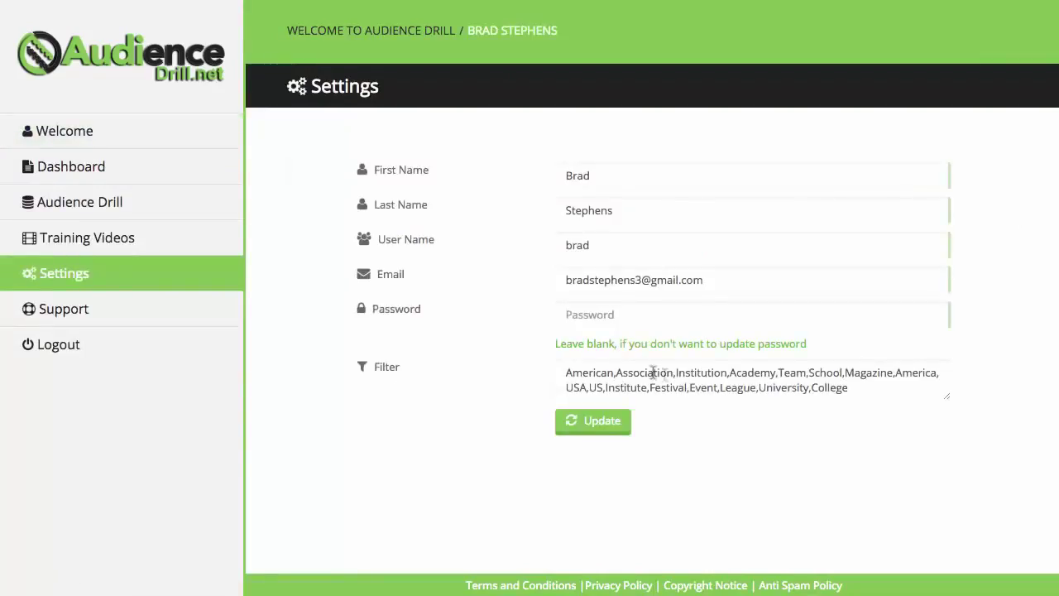
{"action": "left_click", "coordinate": [689, 377]}
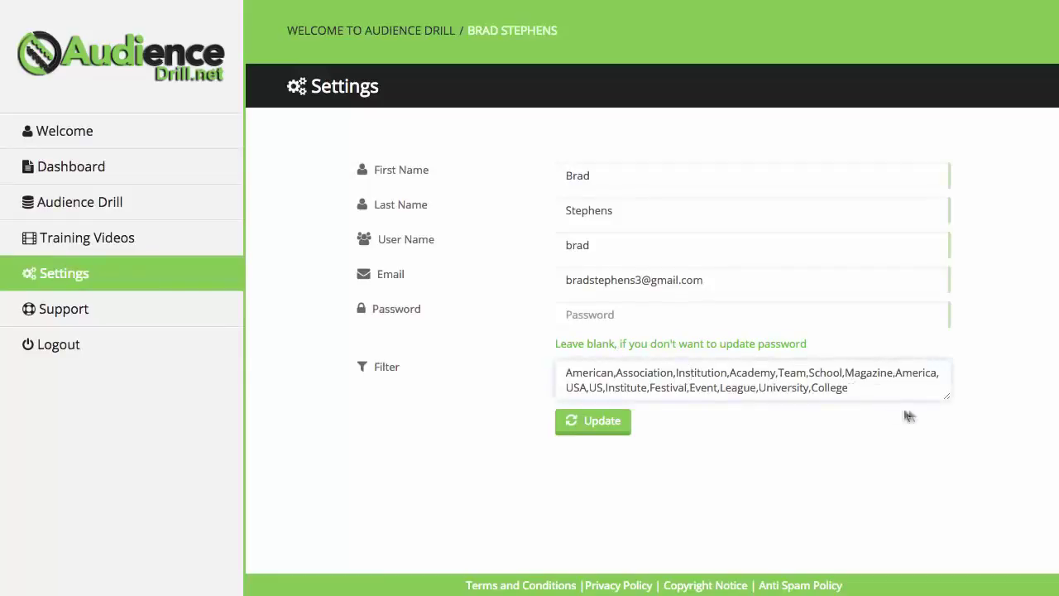